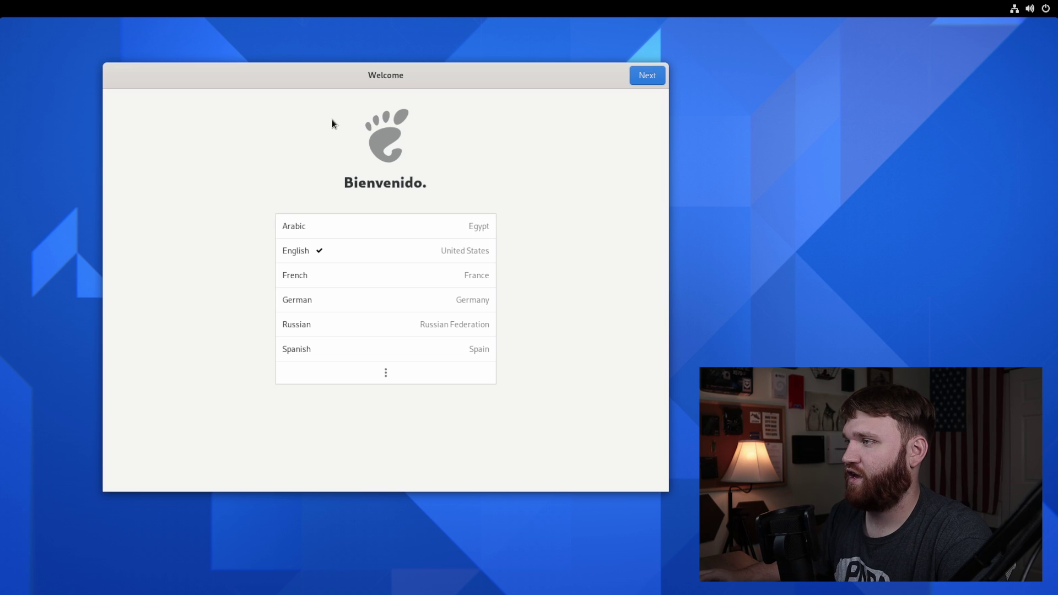
Step: Keep English and the US layout, leave location on, choose Los Angeles time zone, skip online accounts
left_click_drag(379, 75, 358, 86)
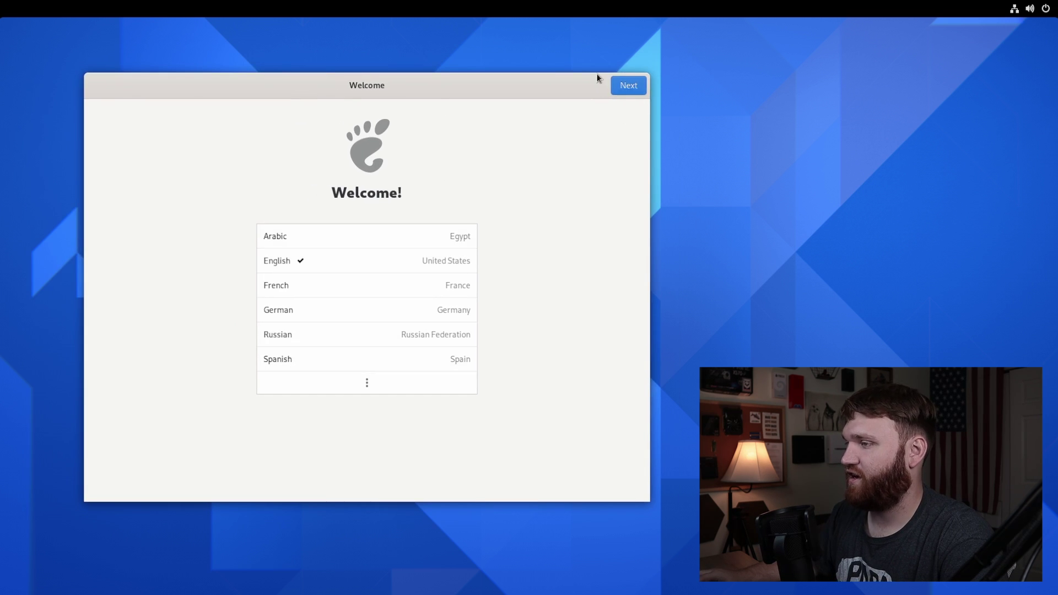
left_click(623, 87)
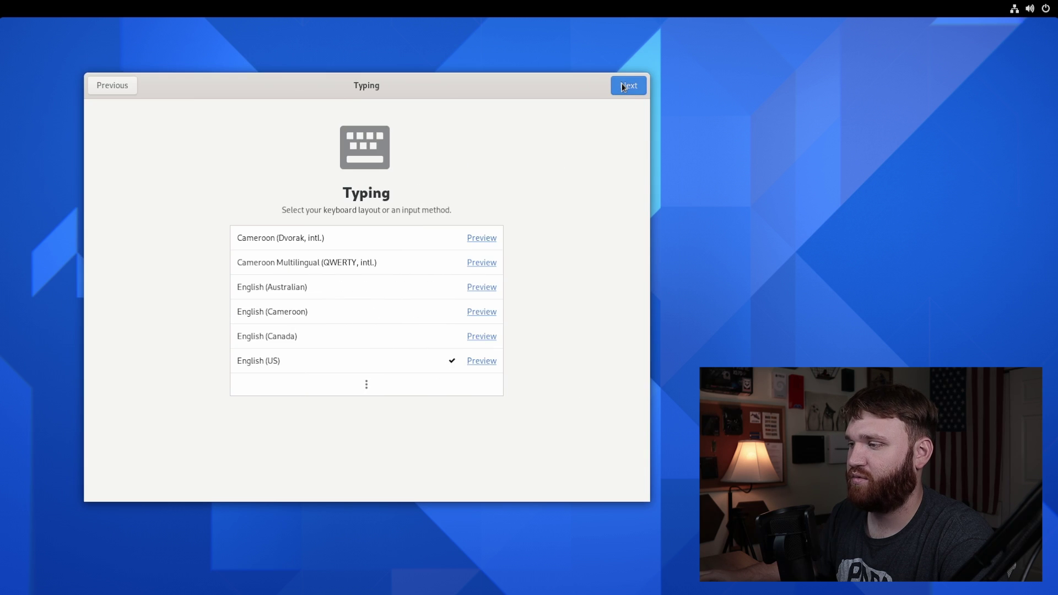
left_click(623, 87)
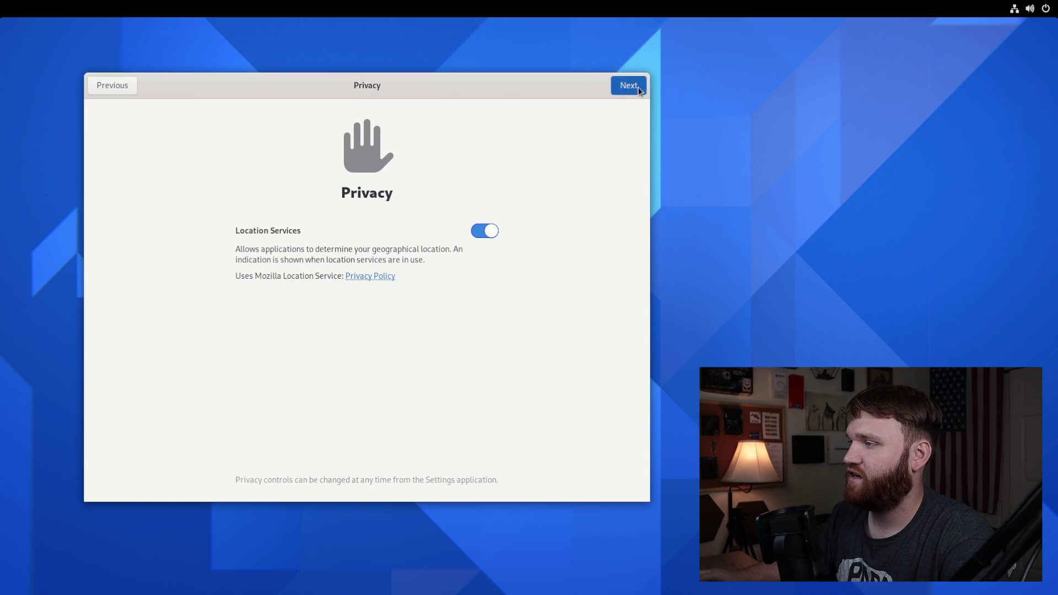
left_click(638, 87)
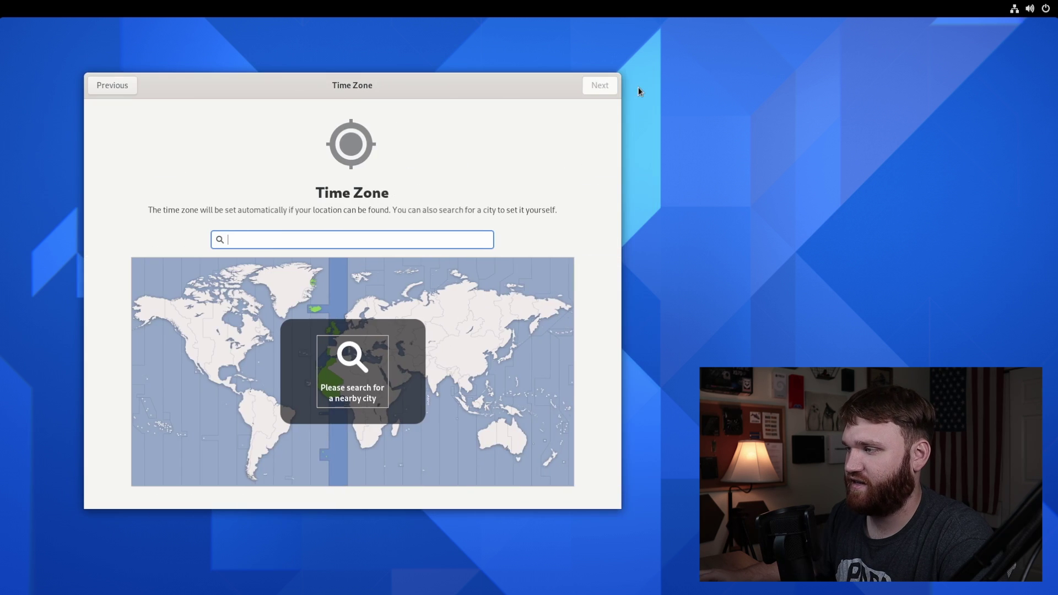
left_click(189, 342)
left_click(187, 368)
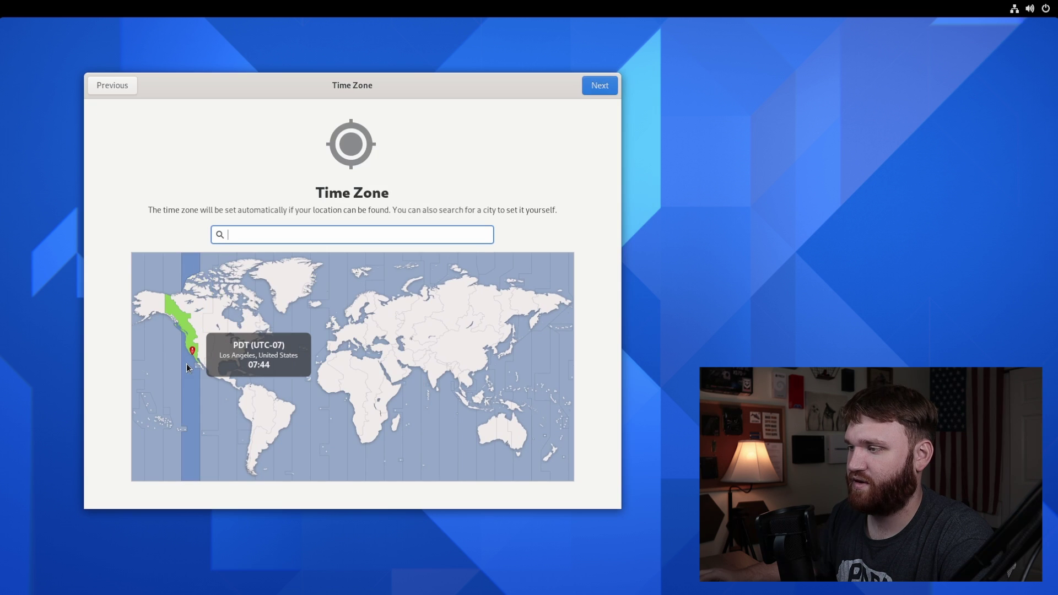
left_click(605, 85)
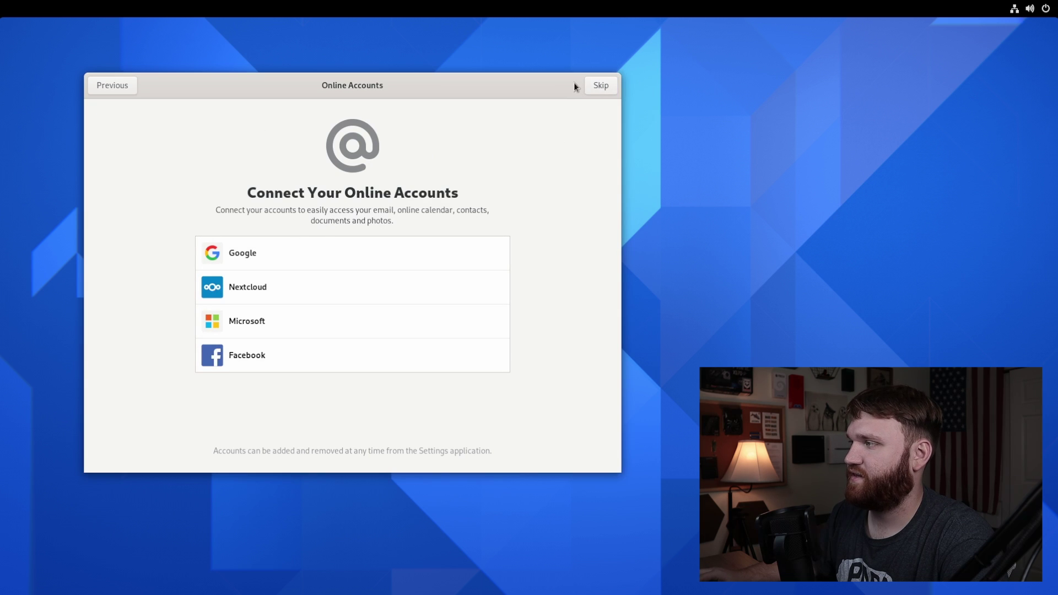
left_click(585, 86)
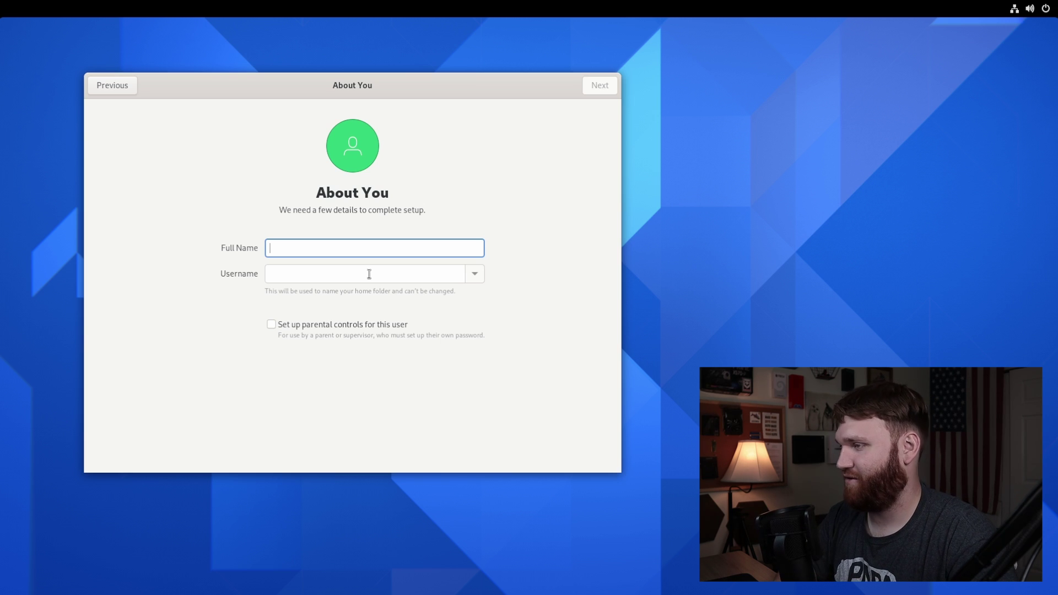
Step: Enter the user's full name, set and confirm a password, and complete setup
key("BackSpace")
key("BackSpace")
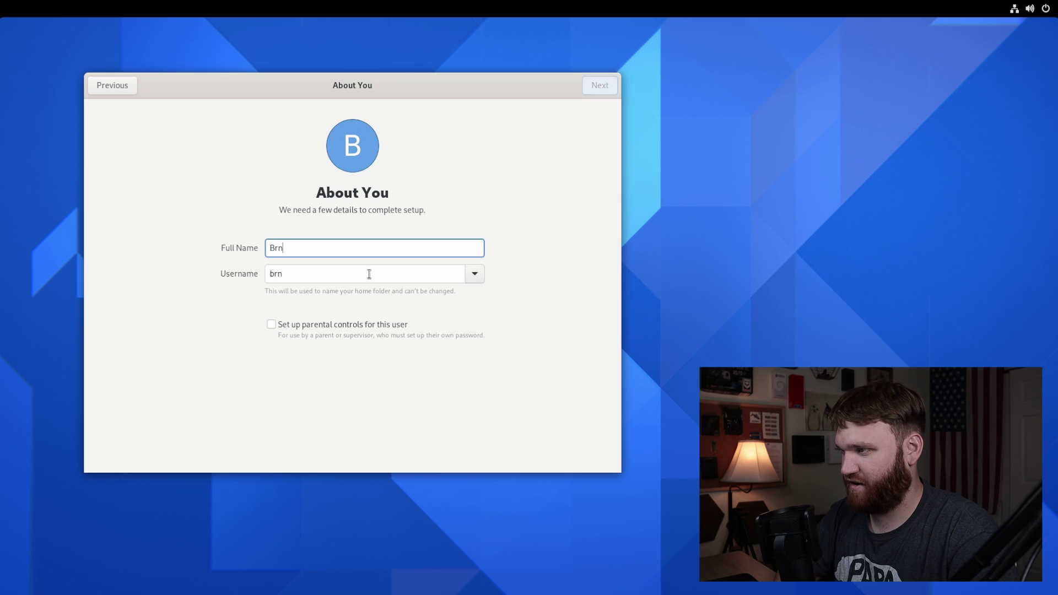
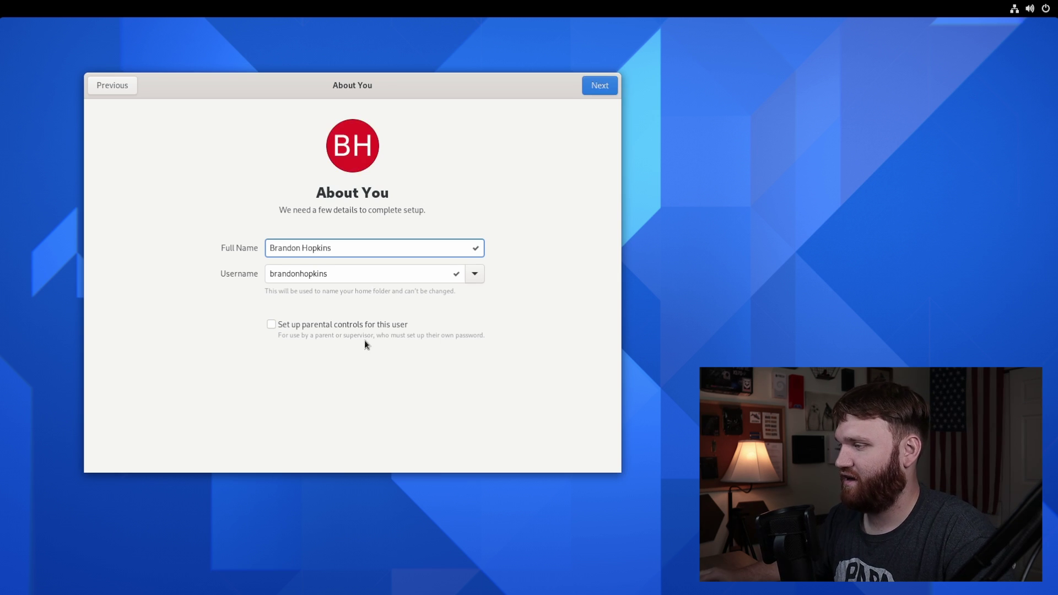
left_click(595, 84)
type("p")
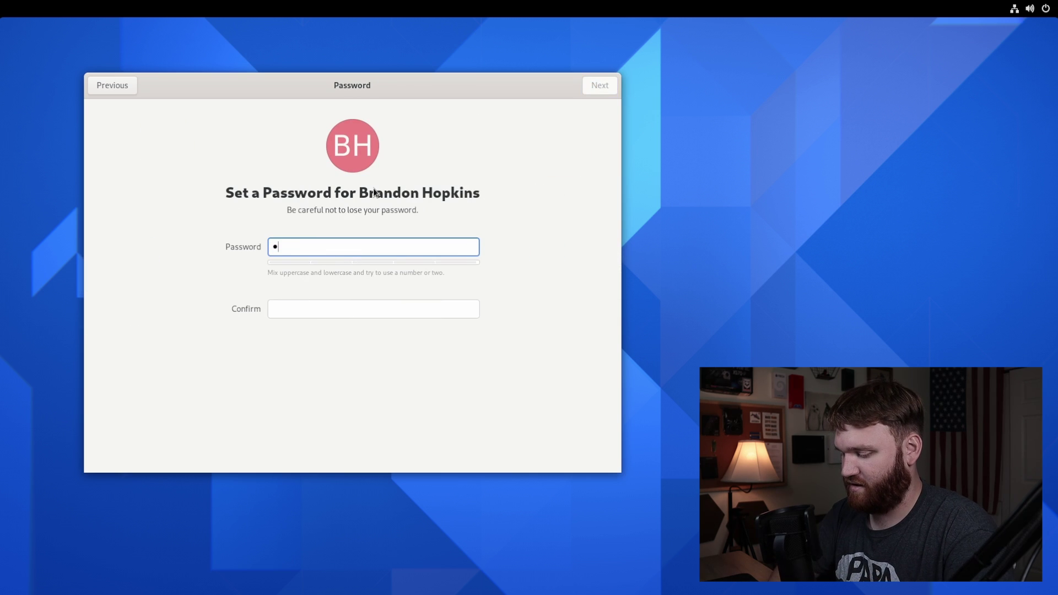
key("Tab")
type("passw")
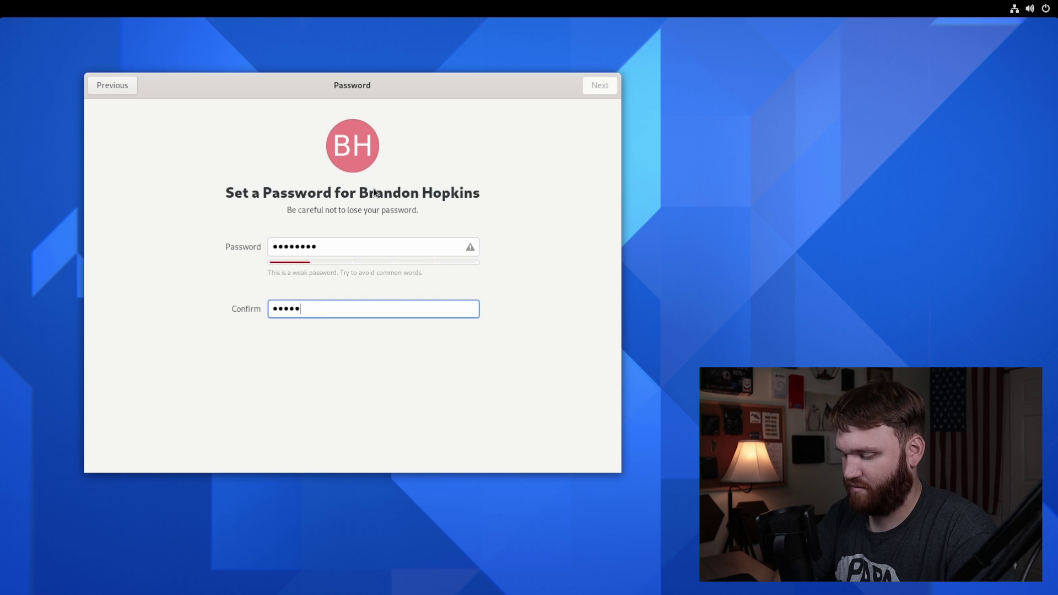
type("ord1")
left_click(599, 84)
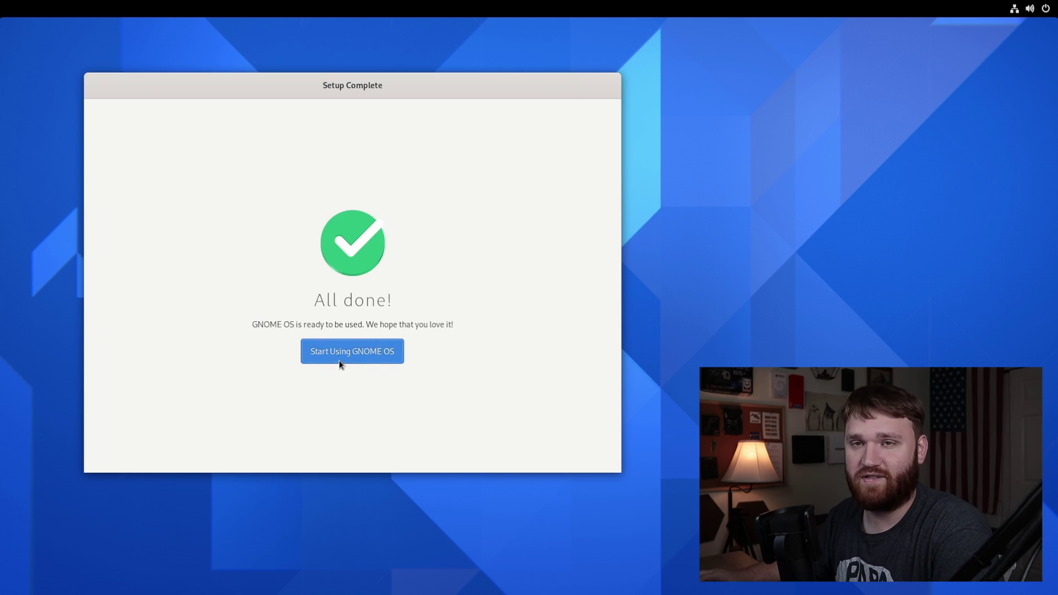
left_click(339, 360)
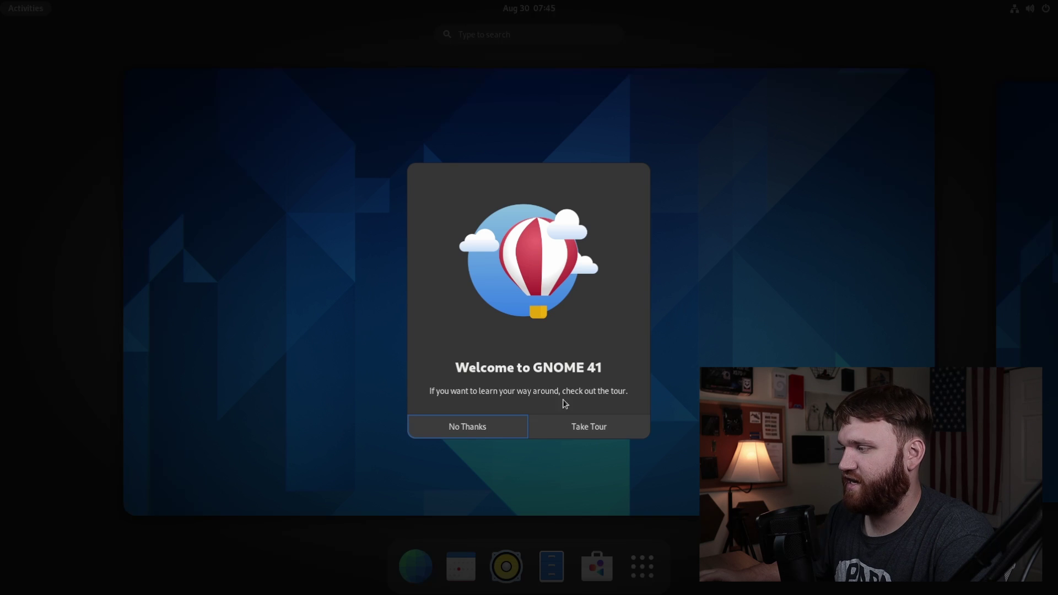
Step: Accept the GNOME Tour, start it, and try the Activities overview it suggests
left_click(597, 437)
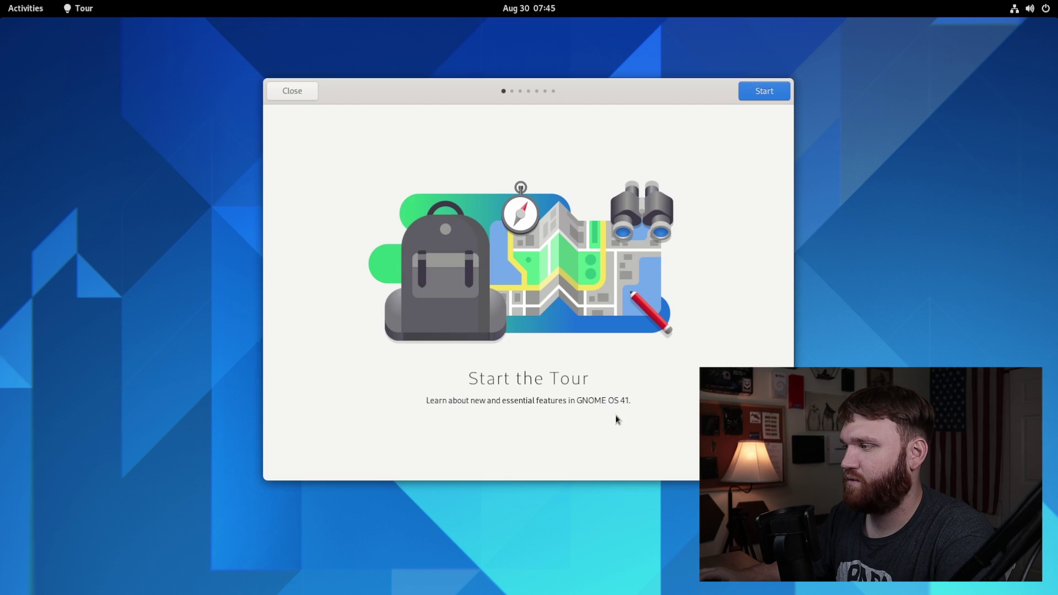
left_click_drag(568, 106, 471, 105)
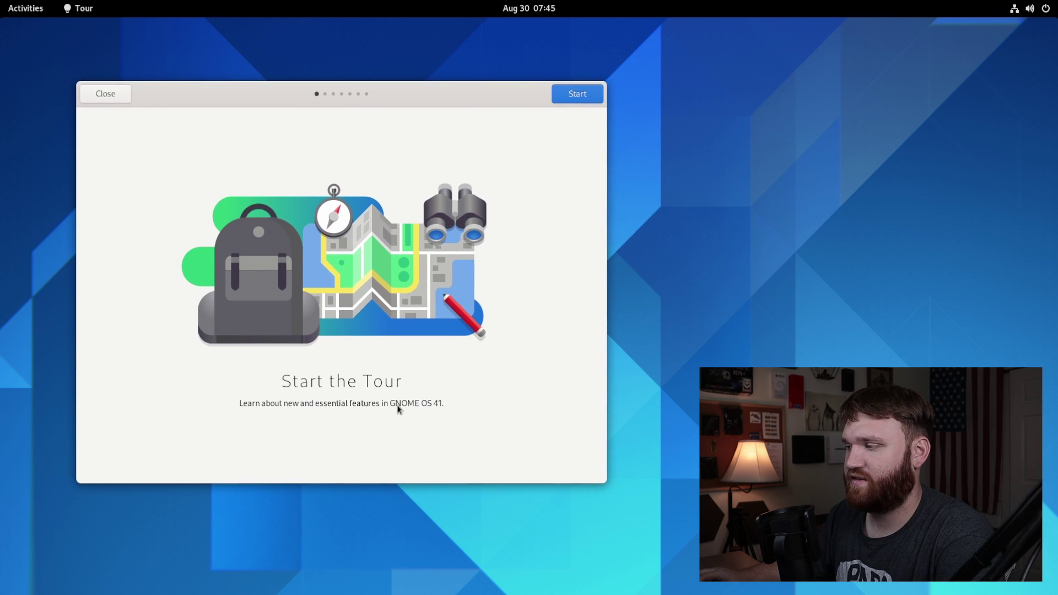
left_click(572, 95)
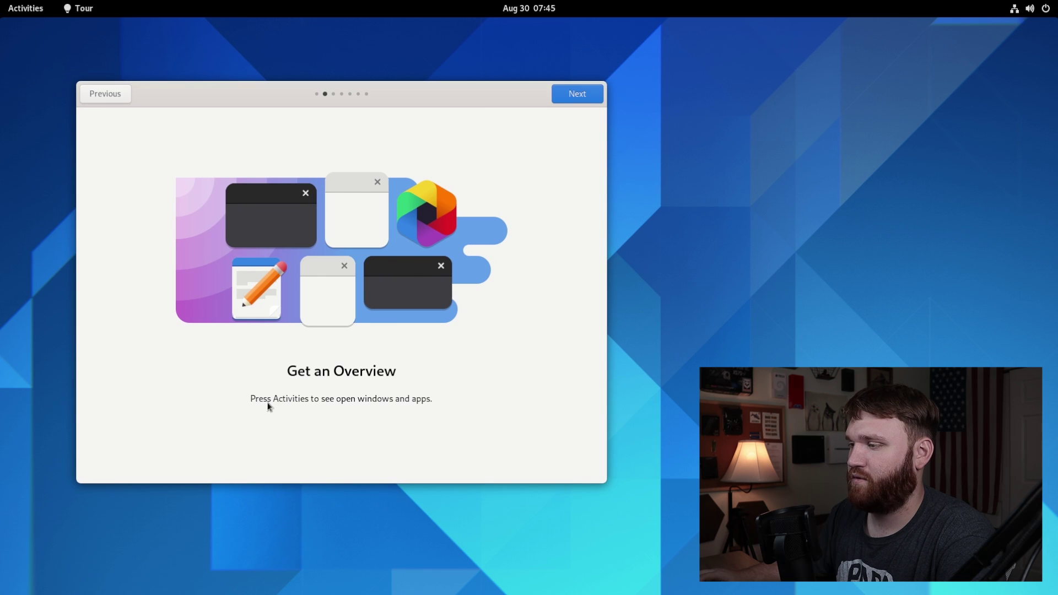
left_click(34, 16)
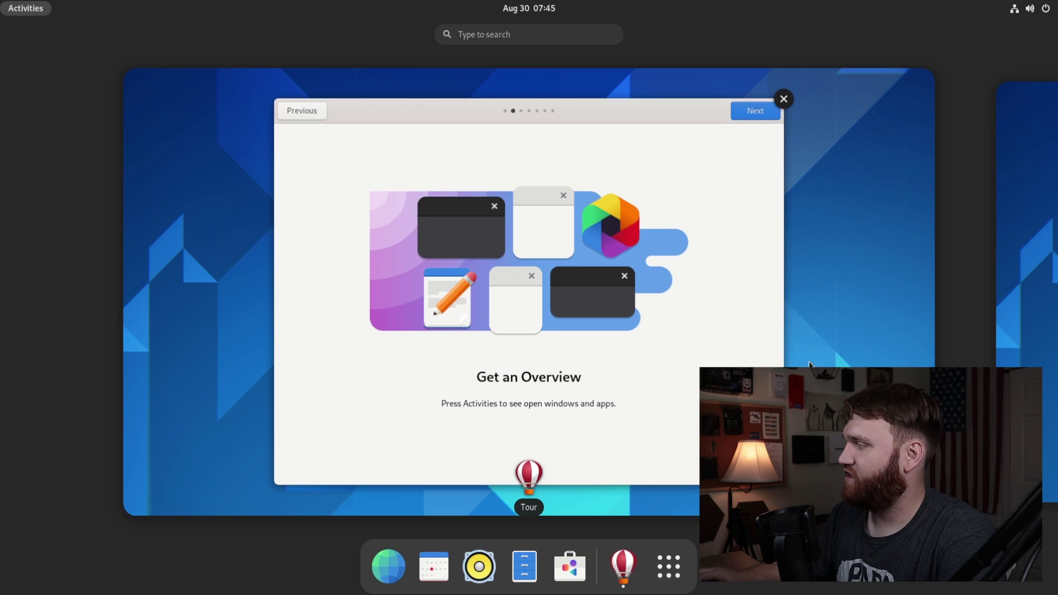
left_click(477, 351)
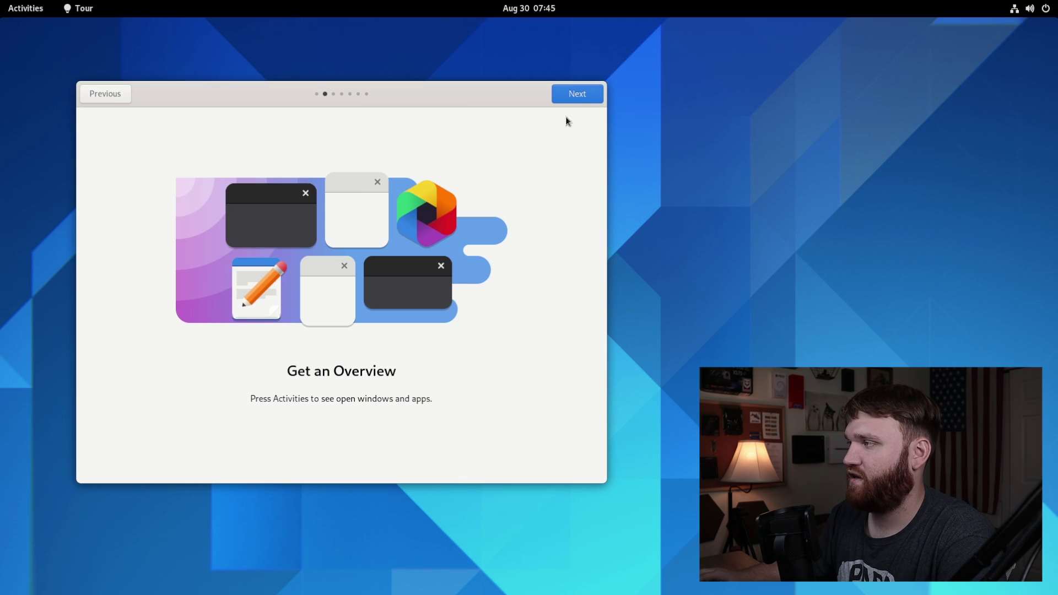
Step: Step through the remaining tour pages, including the workspace tips, and close the tour
left_click(576, 95)
left_click(576, 95)
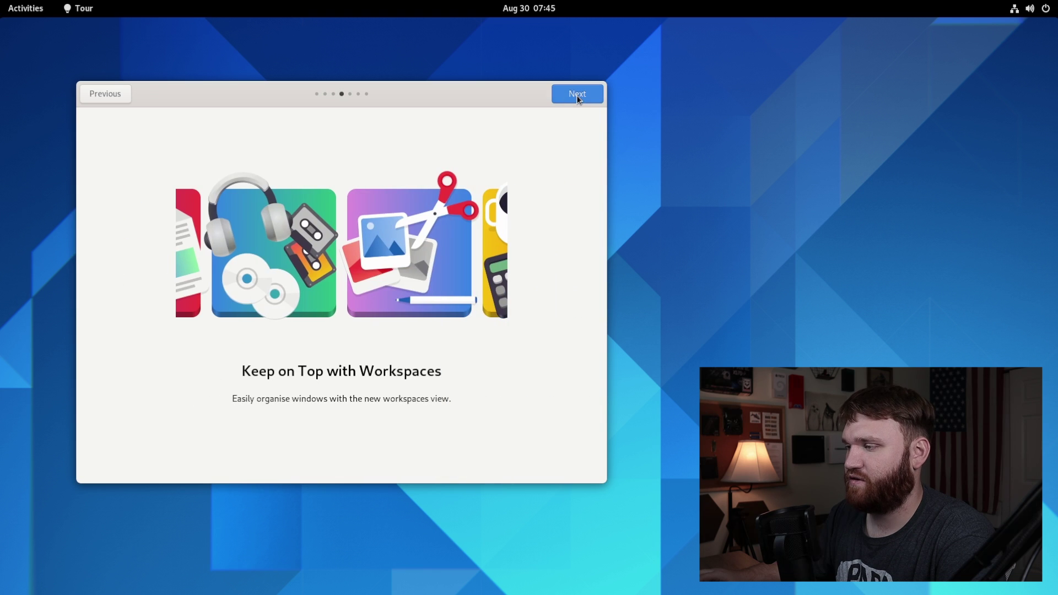
left_click(576, 95)
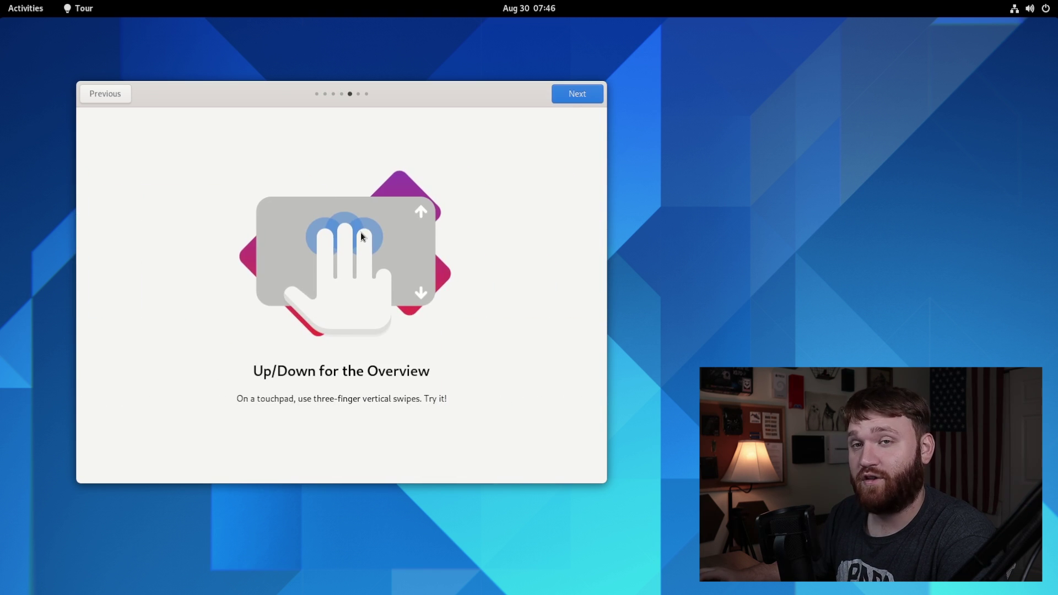
left_click(577, 101)
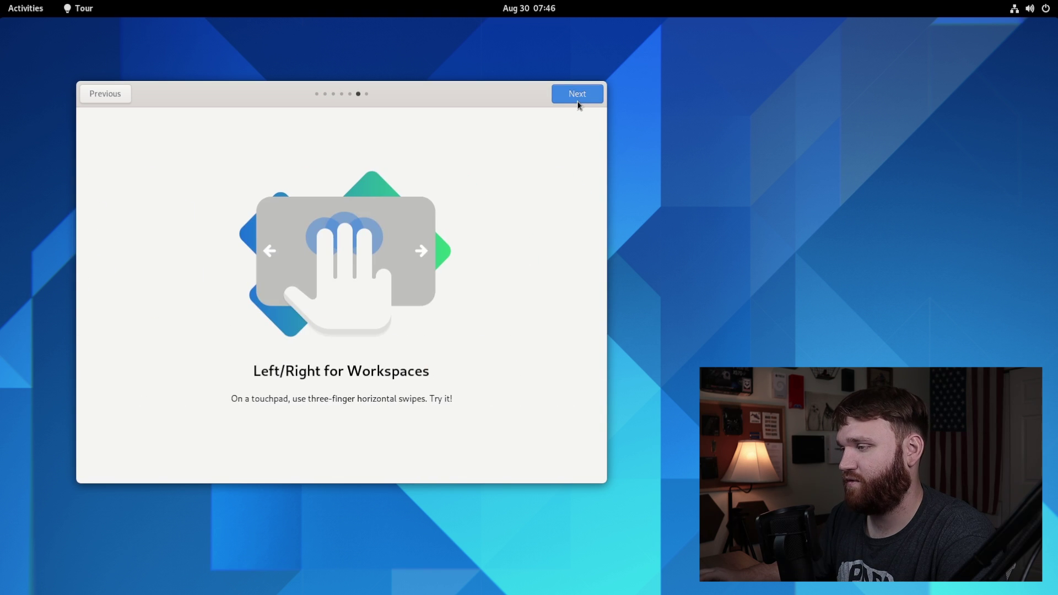
left_click(578, 102)
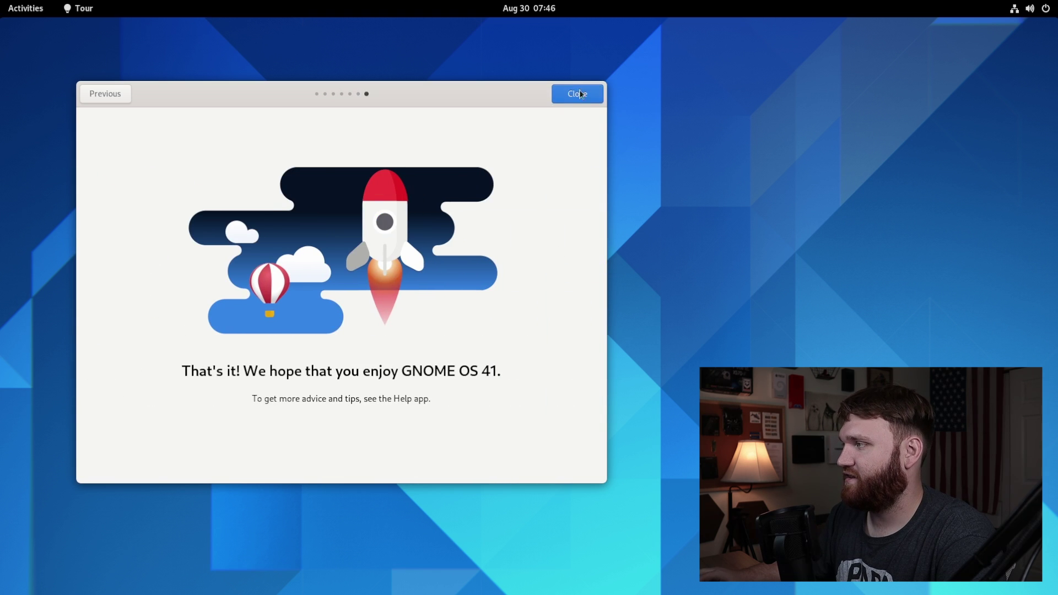
left_click(577, 93)
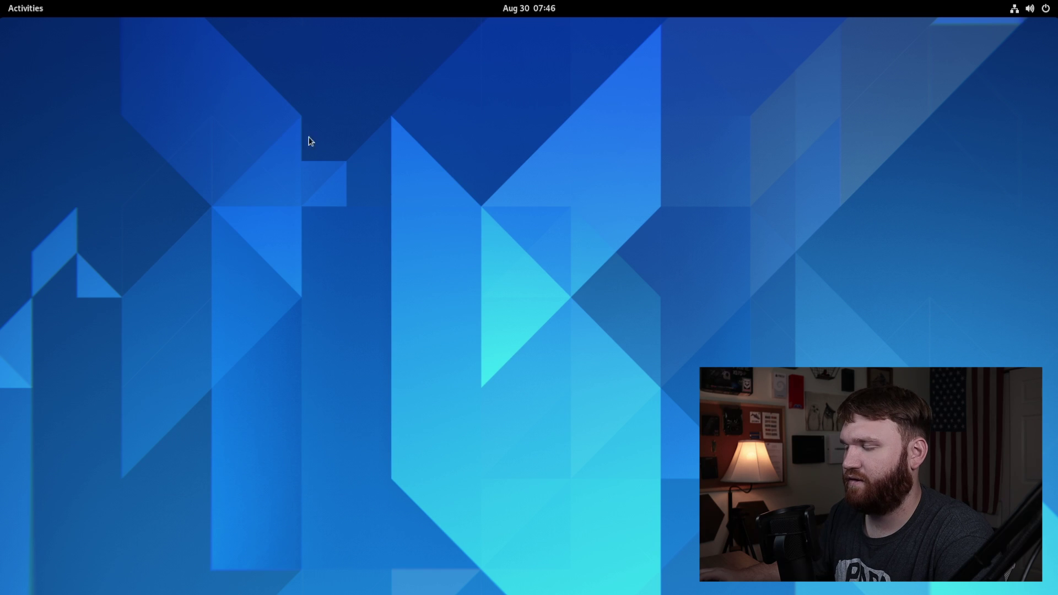
Step: Launch Connections from the Utilities folder in the applications grid
left_click(26, 10)
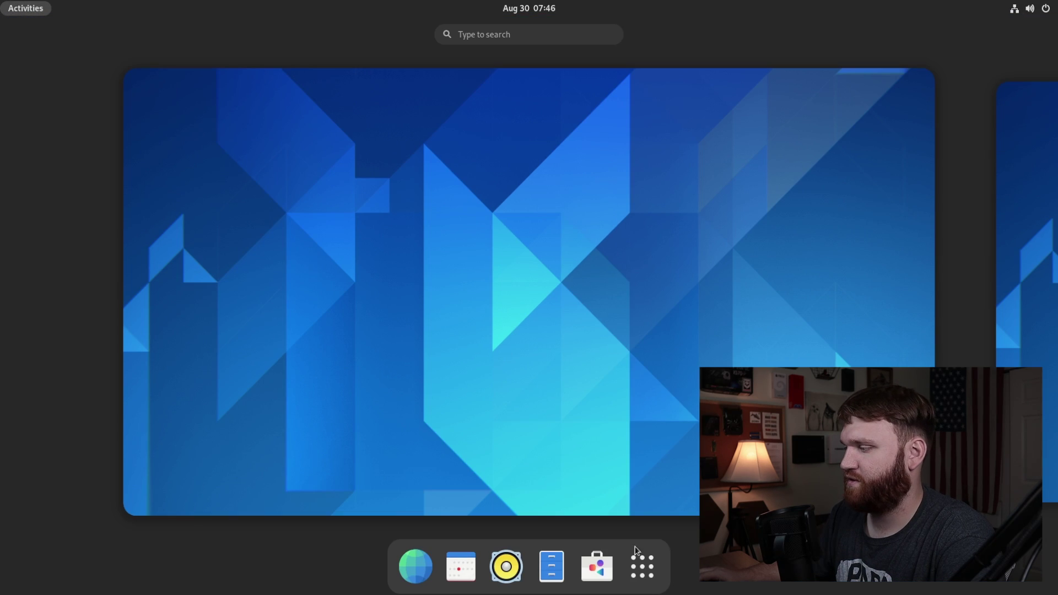
left_click(642, 566)
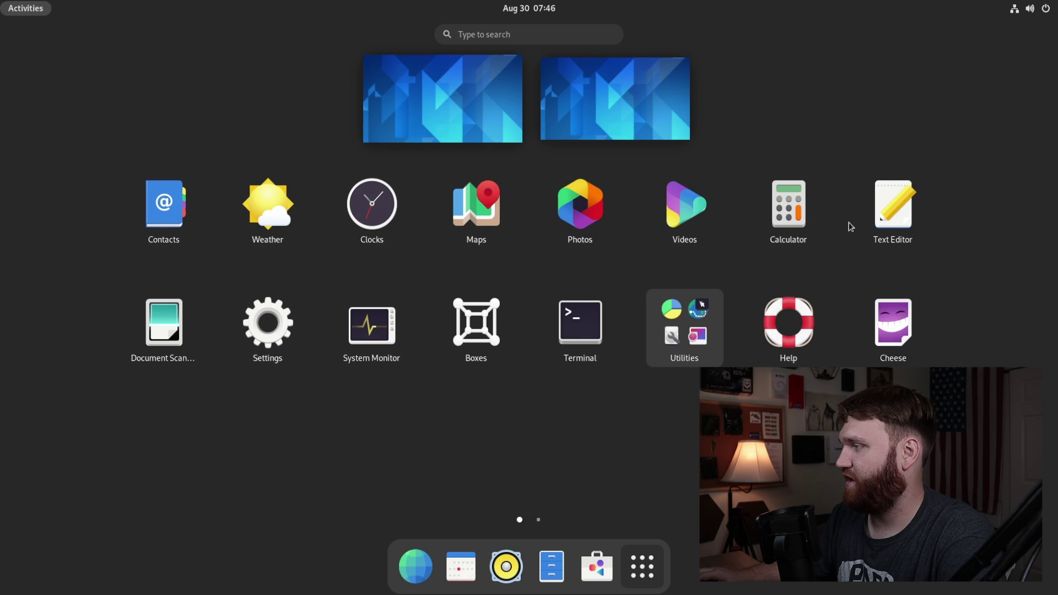
left_click(683, 335)
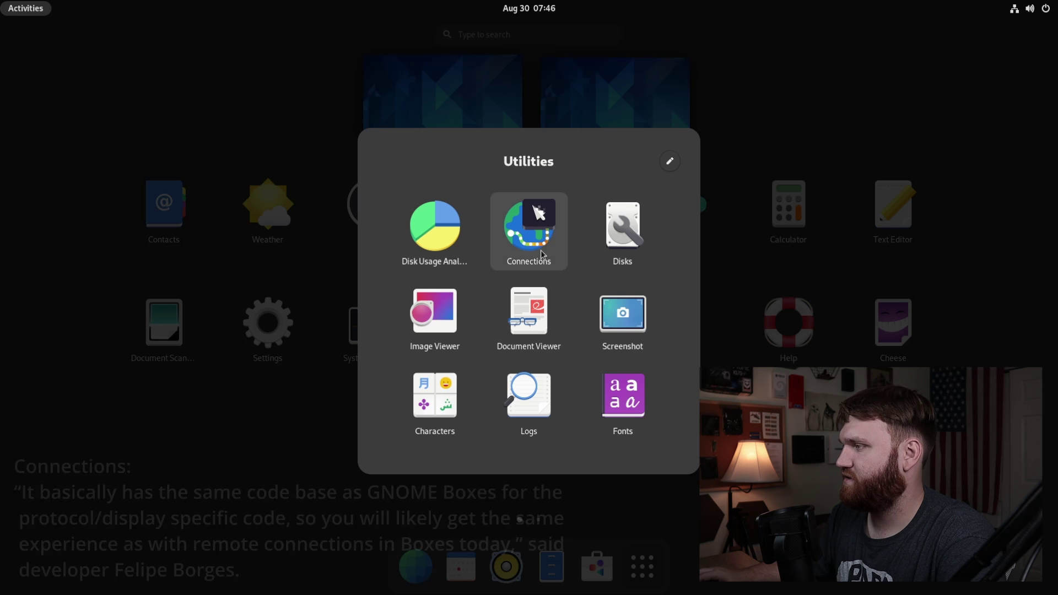
left_click(531, 218)
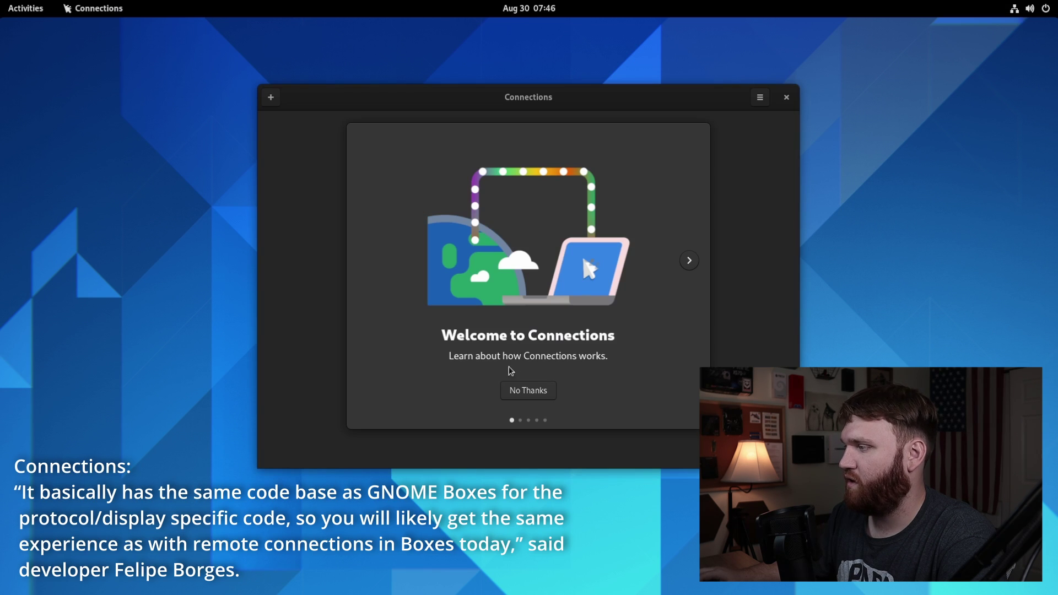
Step: Step through and close the Connections welcome carousel, then open and dismiss the new-connection form
left_click(688, 260)
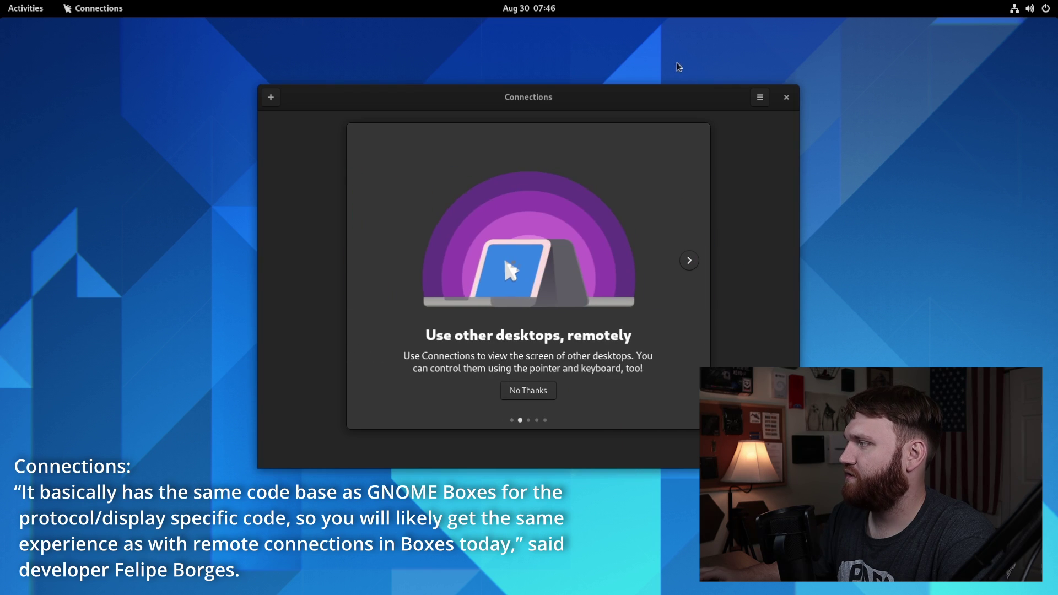
left_click(685, 262)
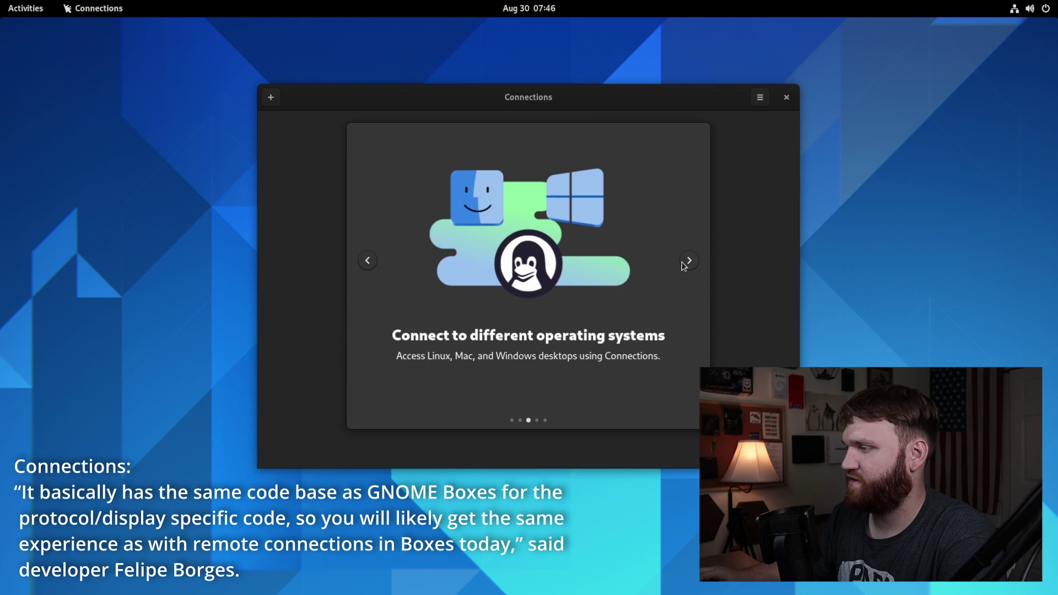
left_click(689, 261)
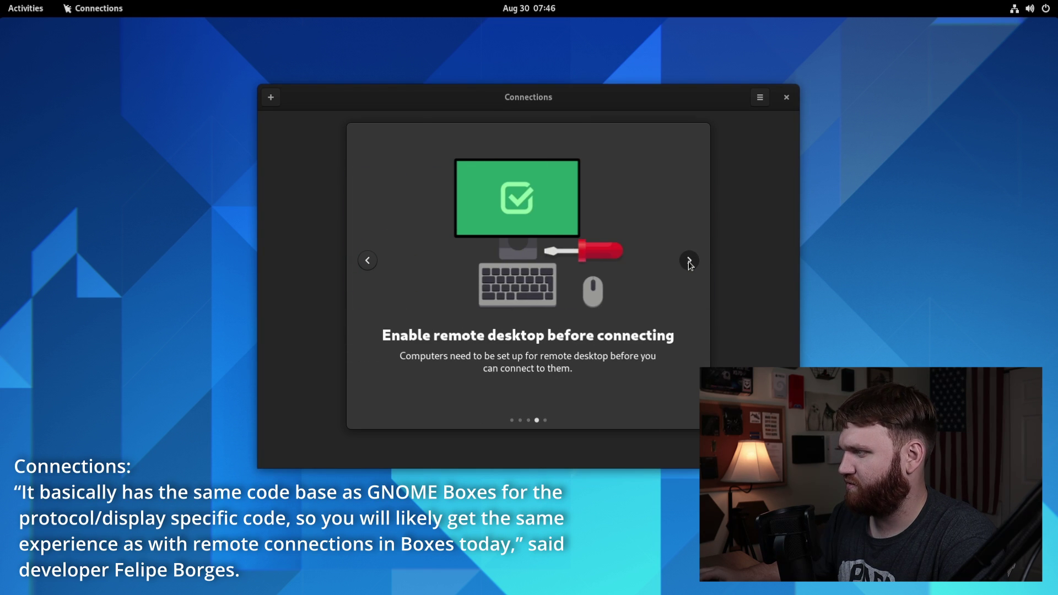
left_click(689, 261)
left_click(530, 390)
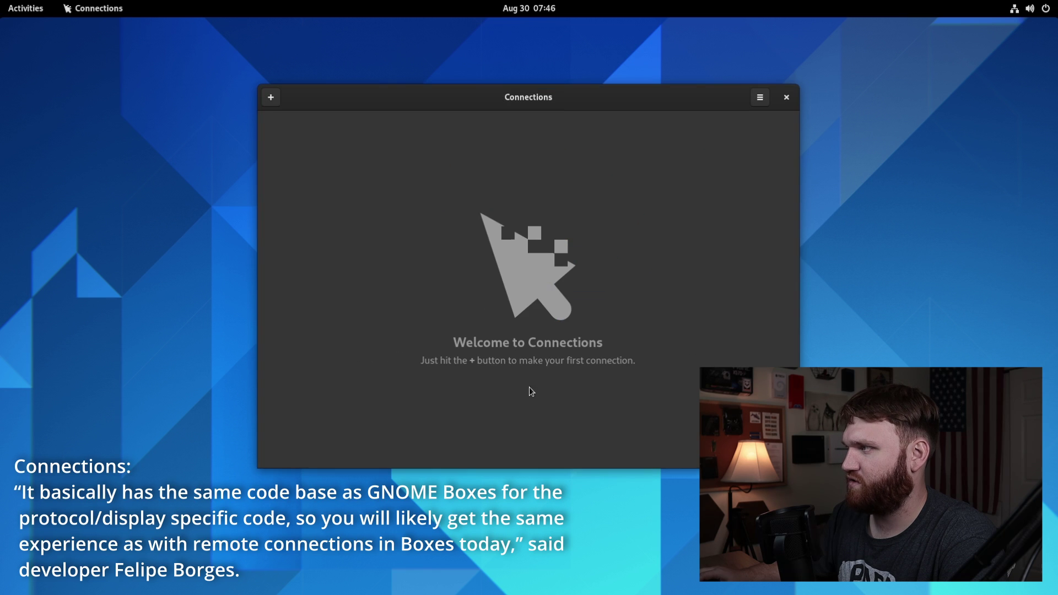
left_click_drag(554, 101, 425, 77)
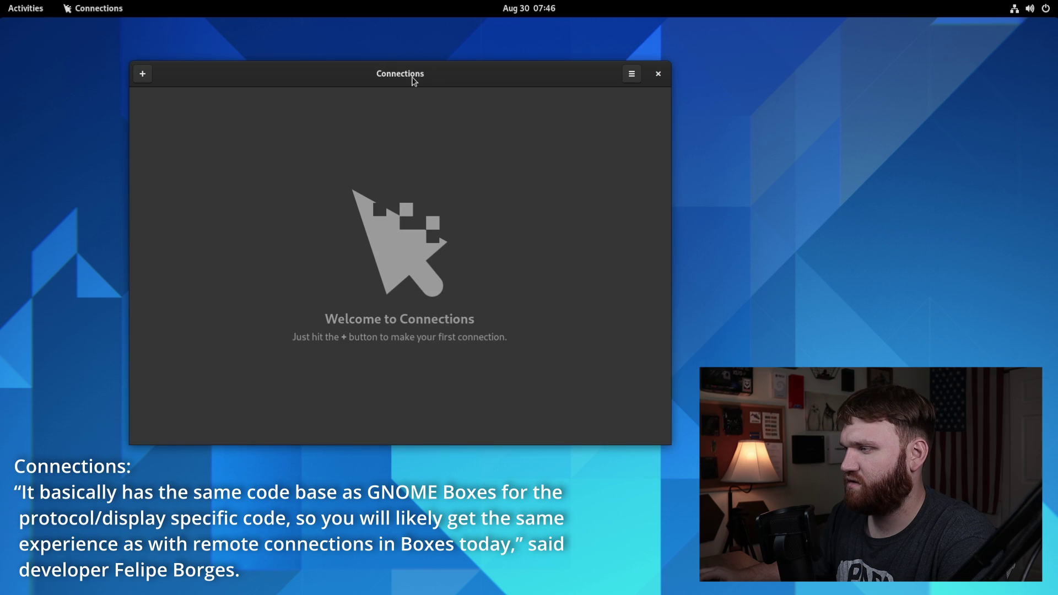
left_click(140, 71)
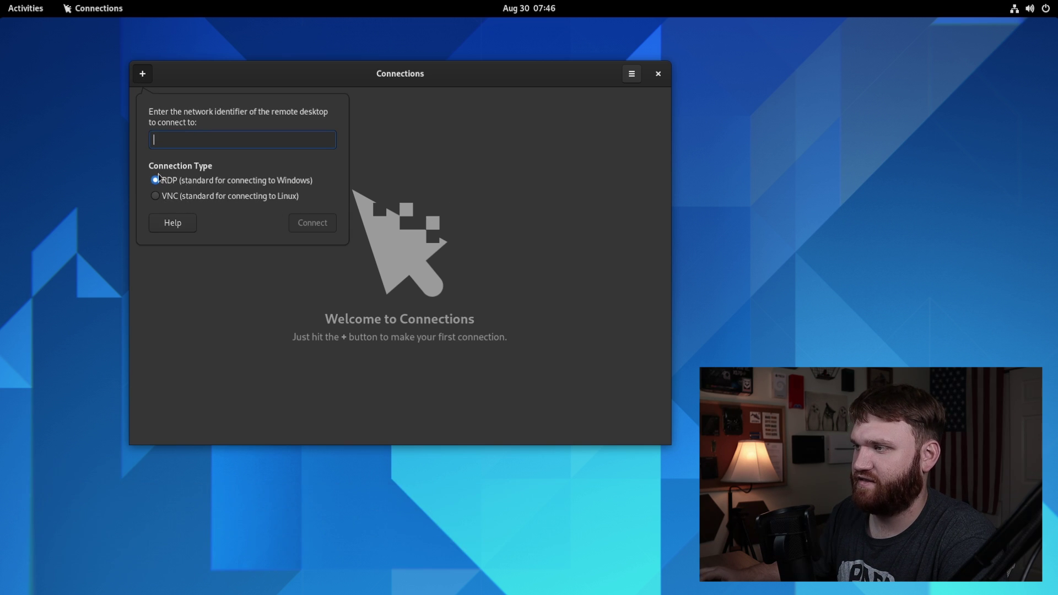
left_click(657, 78)
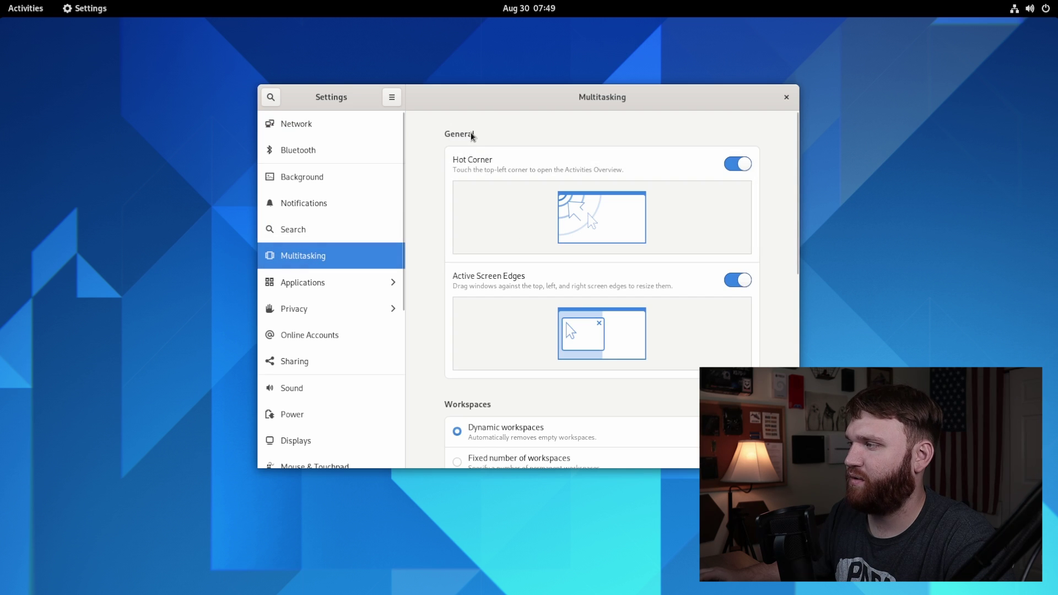
Step: Turn Hot Corner off and back on, then leave the Activities overview
left_click_drag(535, 97, 432, 92)
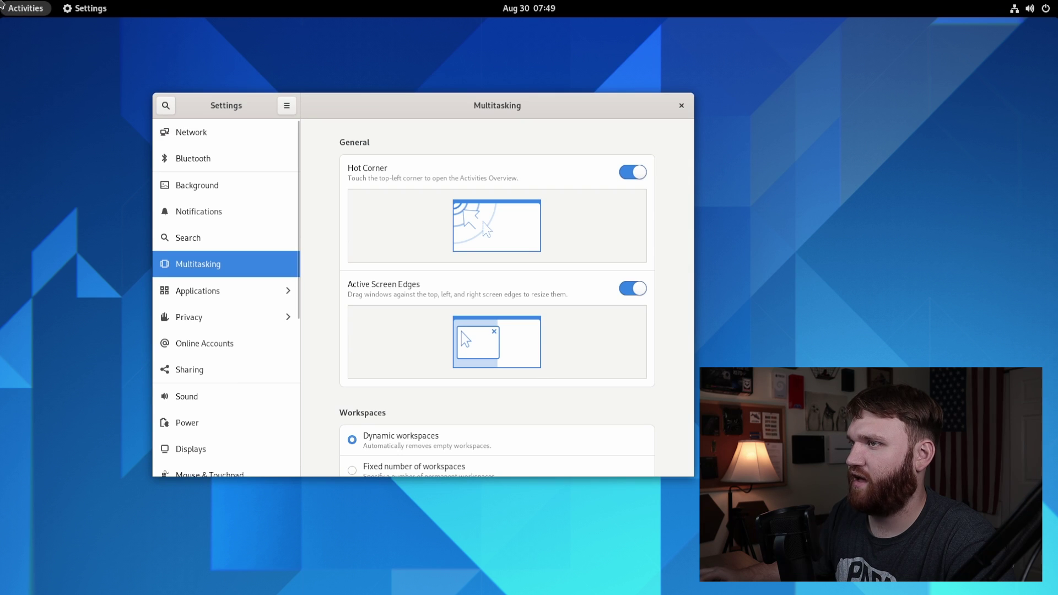
left_click(515, 230)
left_click(516, 231)
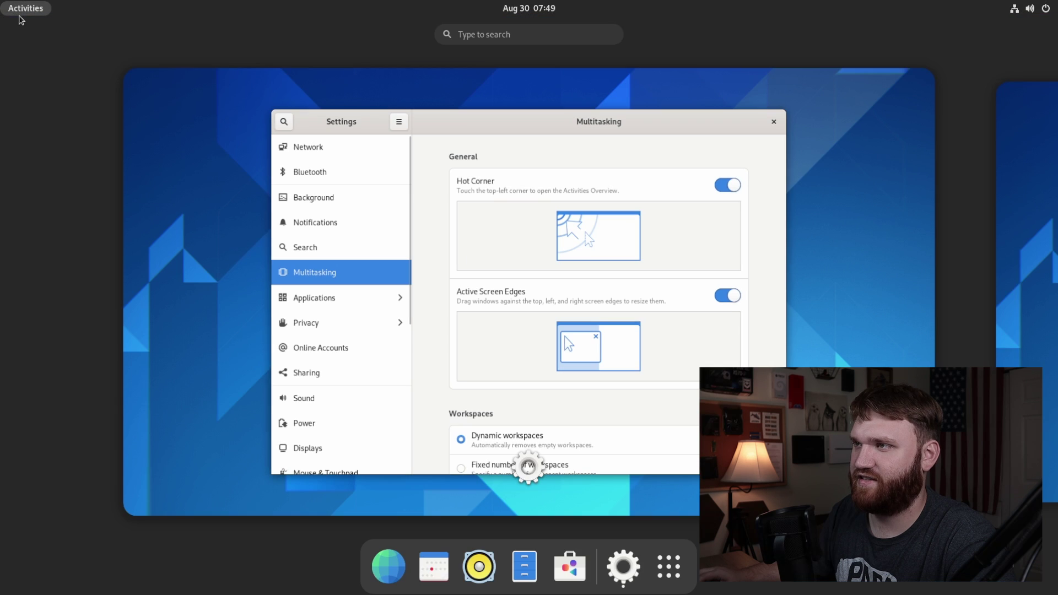
left_click(4, 8)
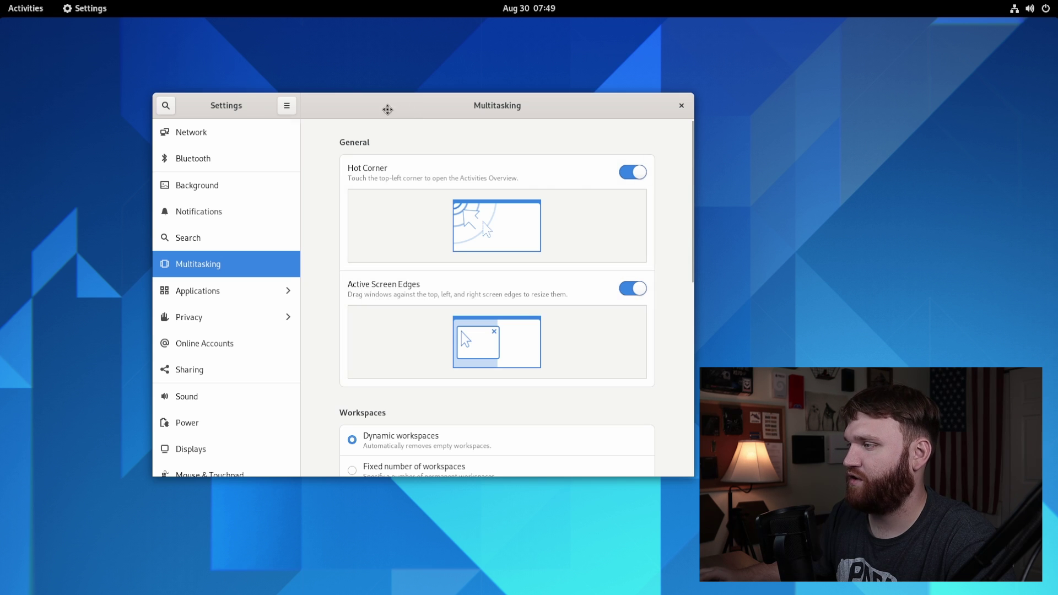
Step: Try fixed workspaces and all-displays, revert to dynamic and primary-only, then close Settings
left_click_drag(385, 109, 323, 108)
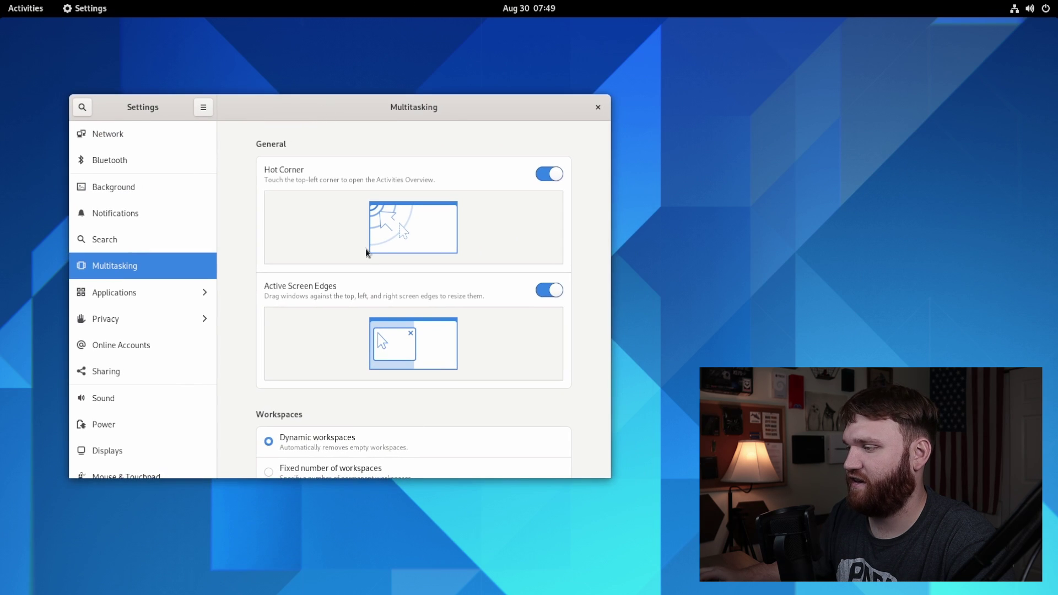
scroll(249, 420, "down", 5)
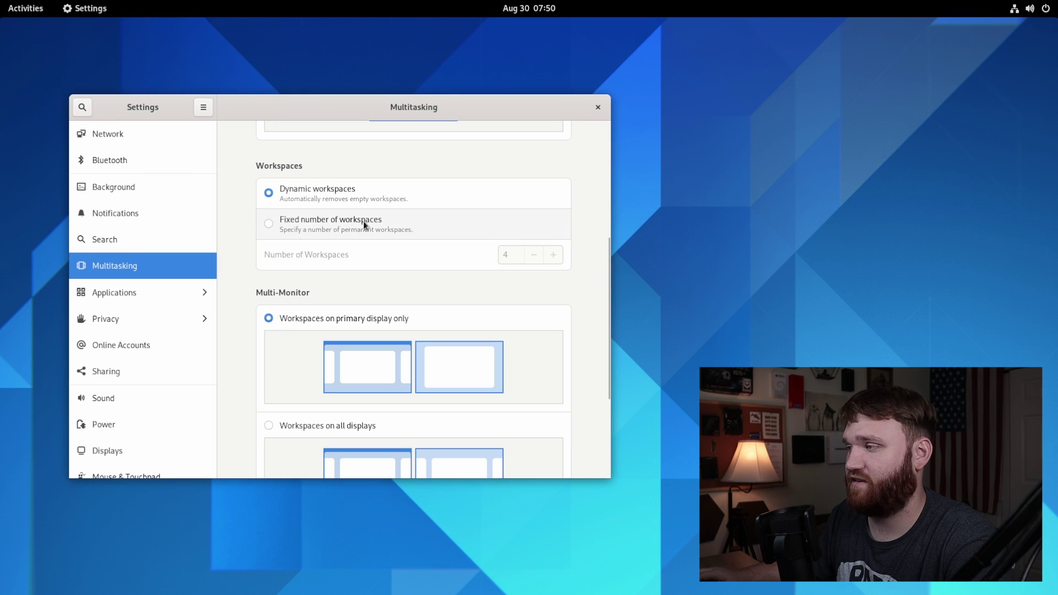
left_click(328, 222)
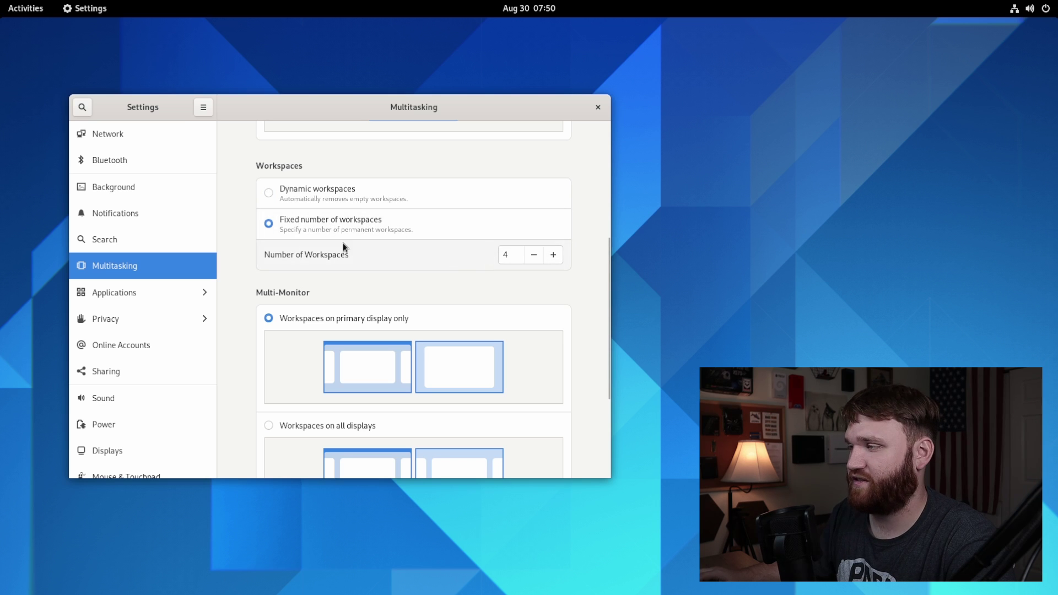
left_click(299, 189)
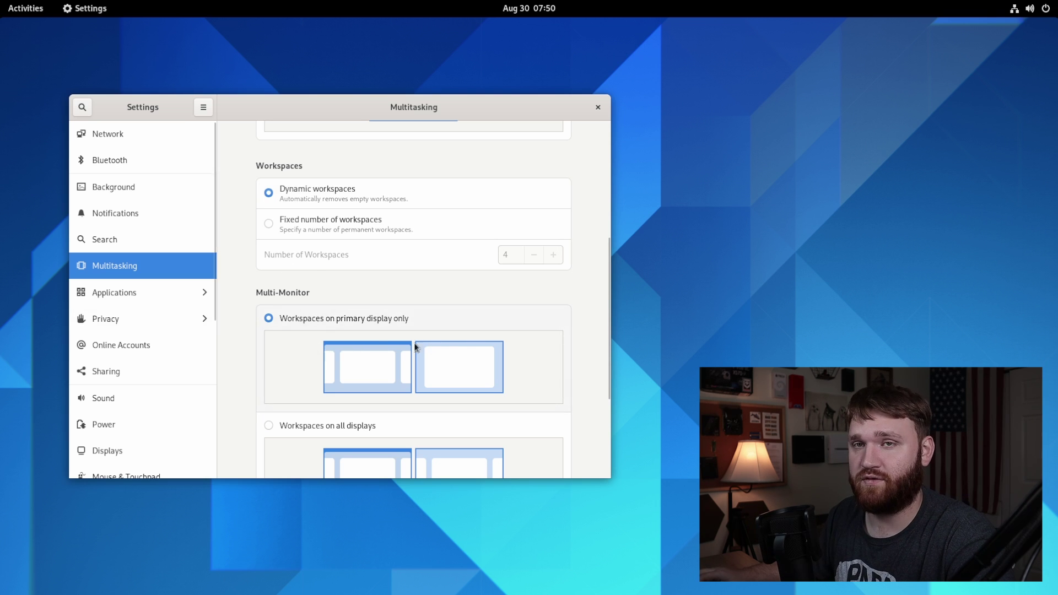
scroll(233, 303, "down", 3)
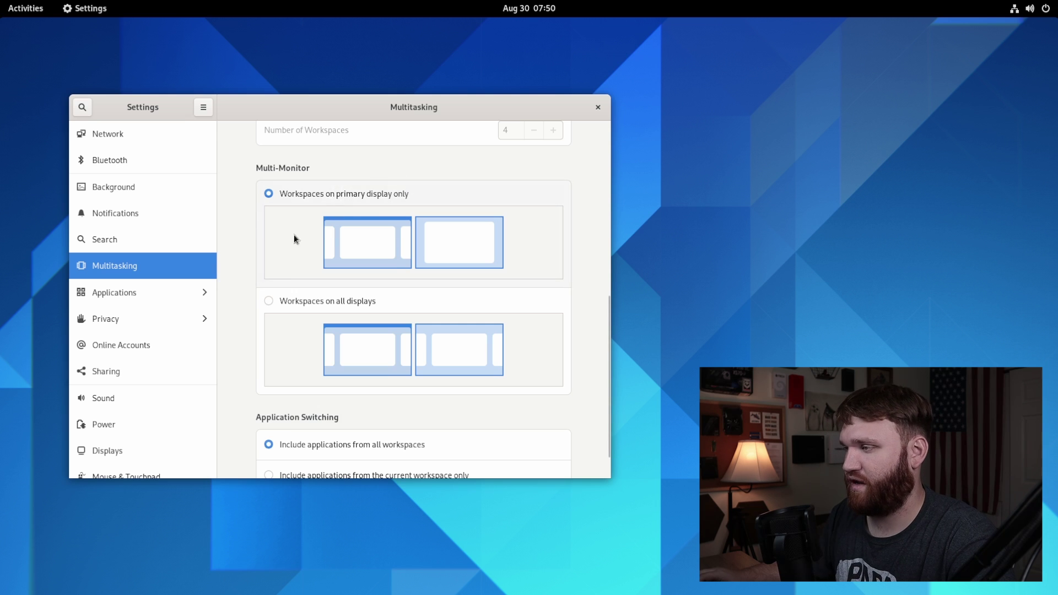
left_click(301, 304)
left_click(301, 192)
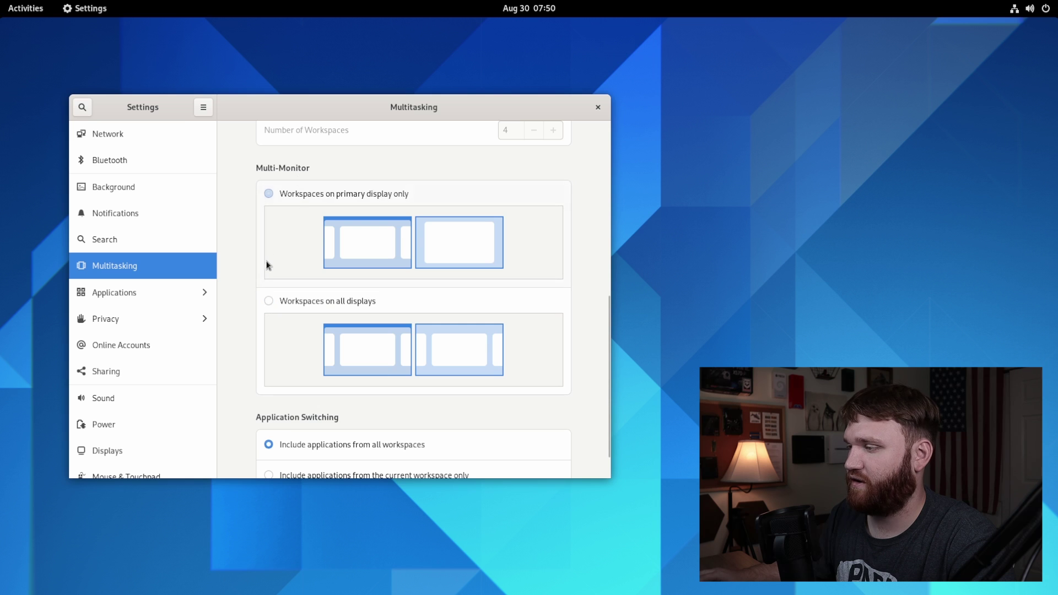
scroll(234, 388, "down", 2)
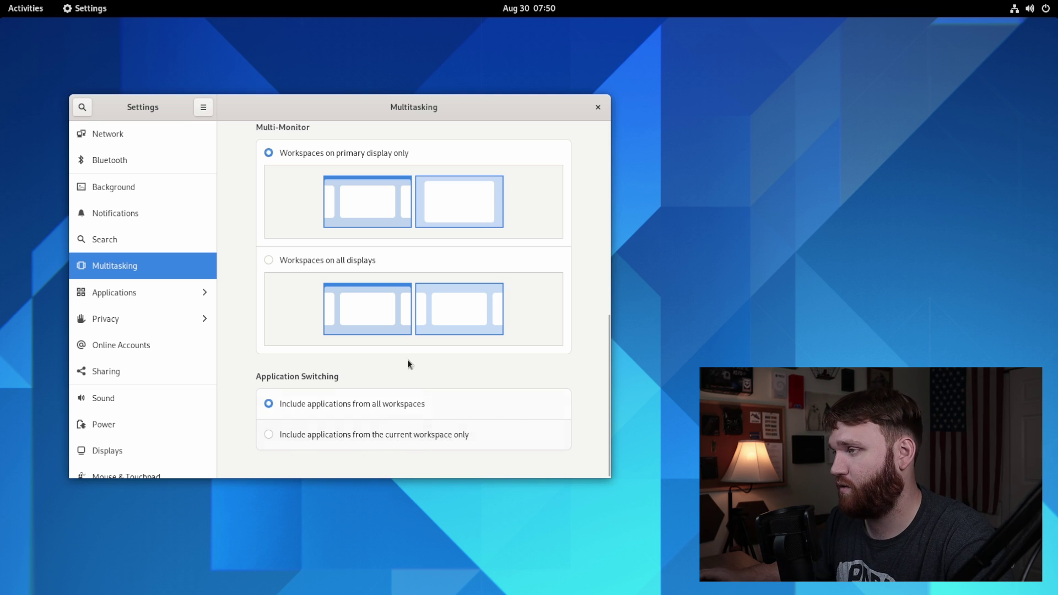
scroll(250, 314, "up", 10)
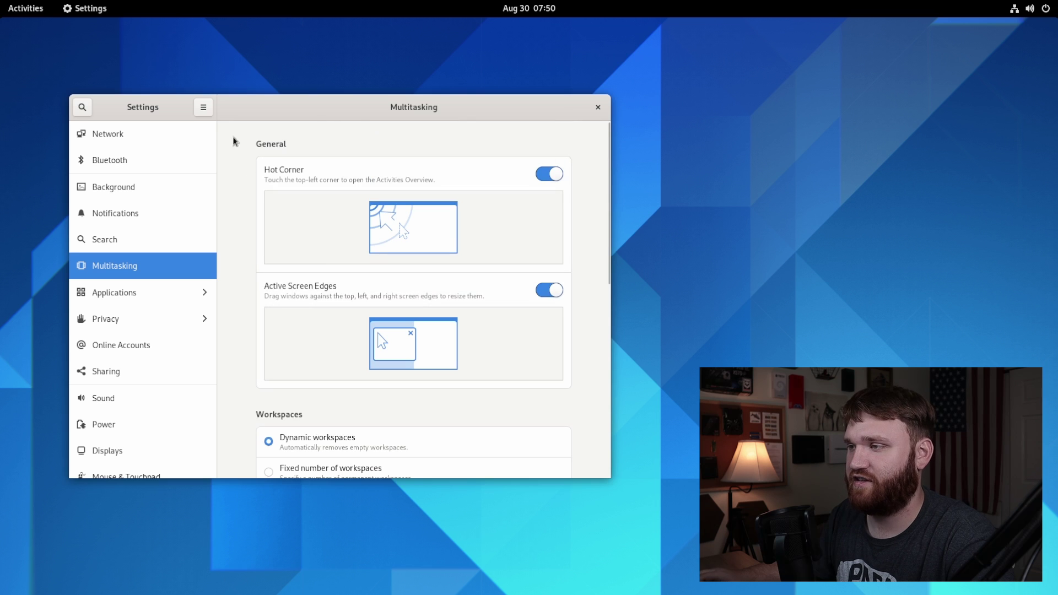
left_click(598, 107)
left_click(12, 6)
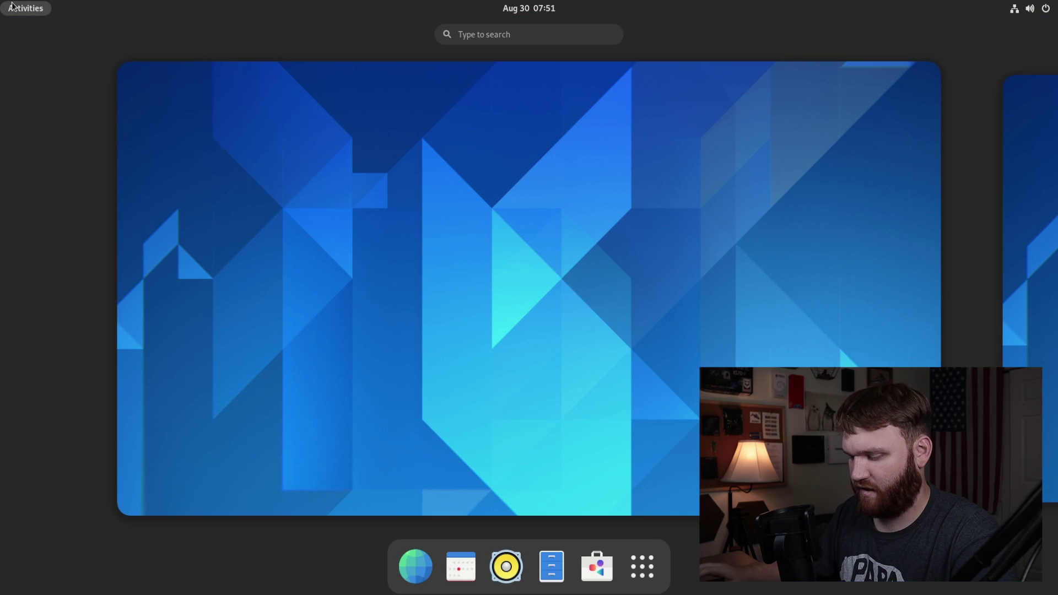
type("c")
key("BackSpace")
type("ca")
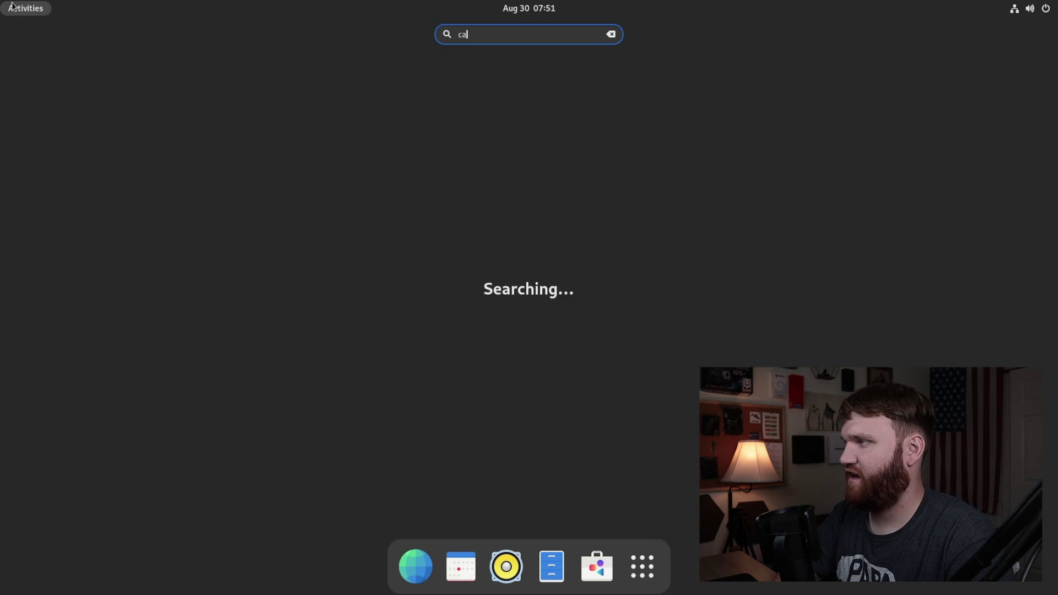
type("l")
key("Return")
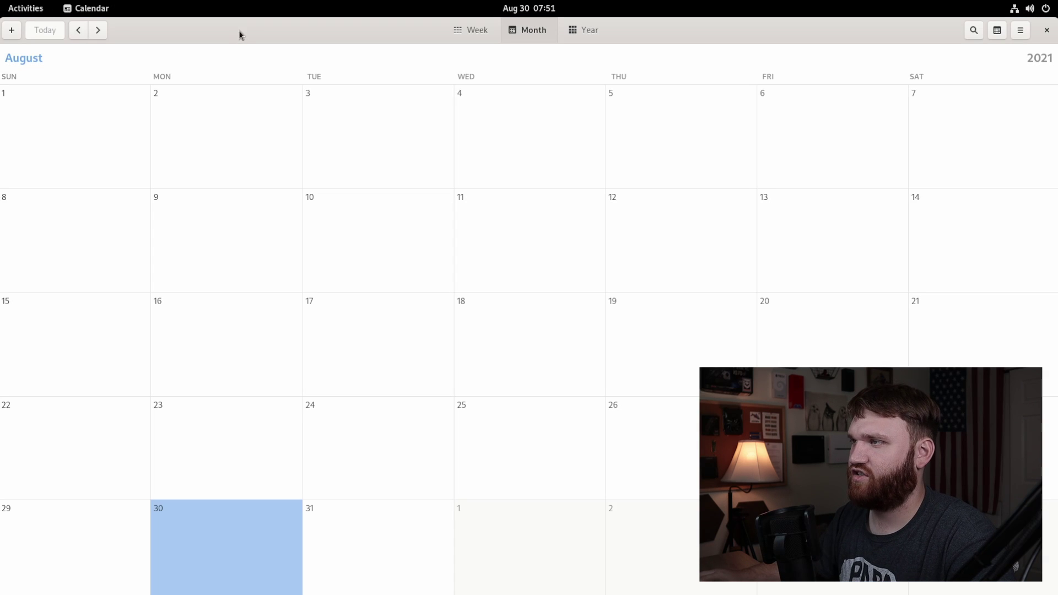
double_click(239, 35)
left_click_drag(245, 159, 165, 71)
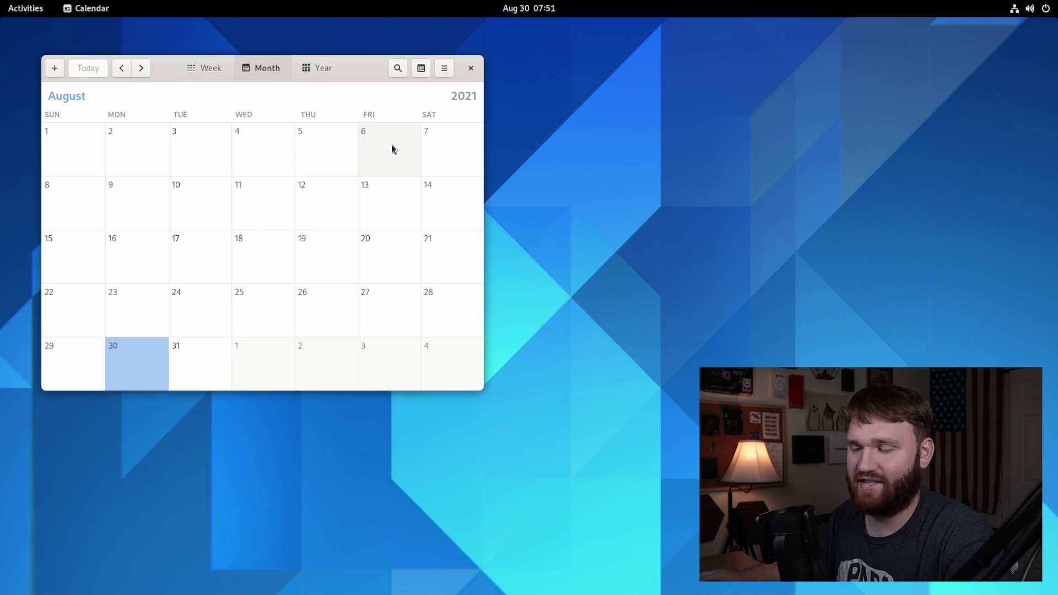
left_click(471, 69)
left_click(37, 10)
type("d")
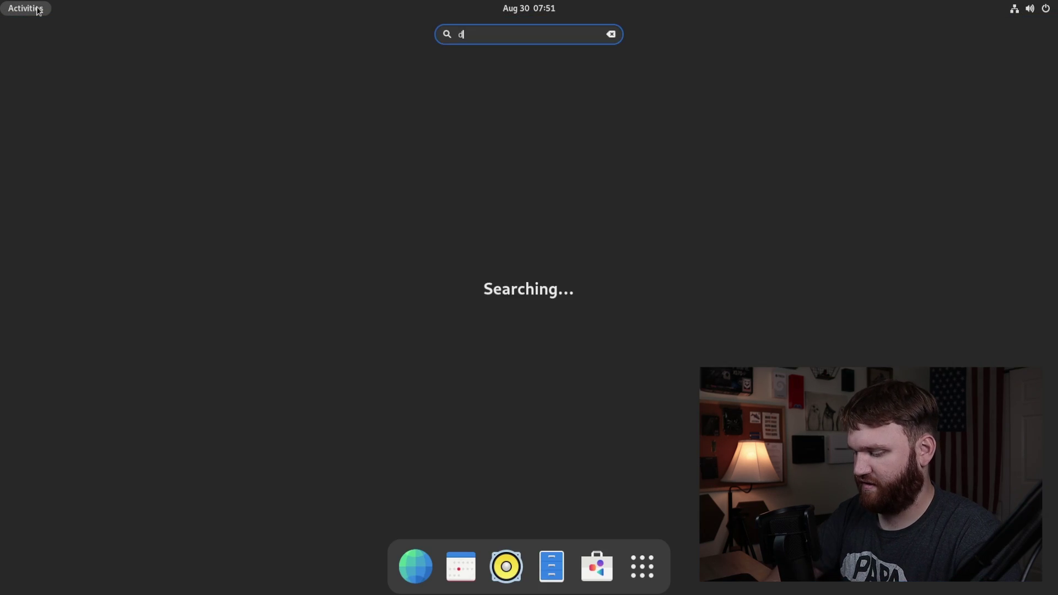
type("isks")
key("Return")
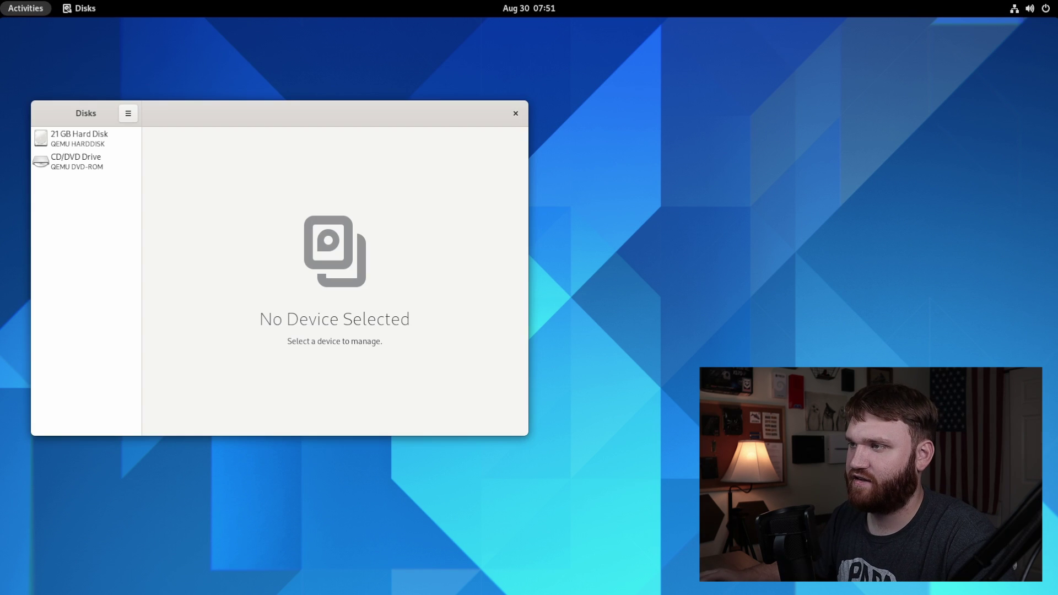
left_click(128, 113)
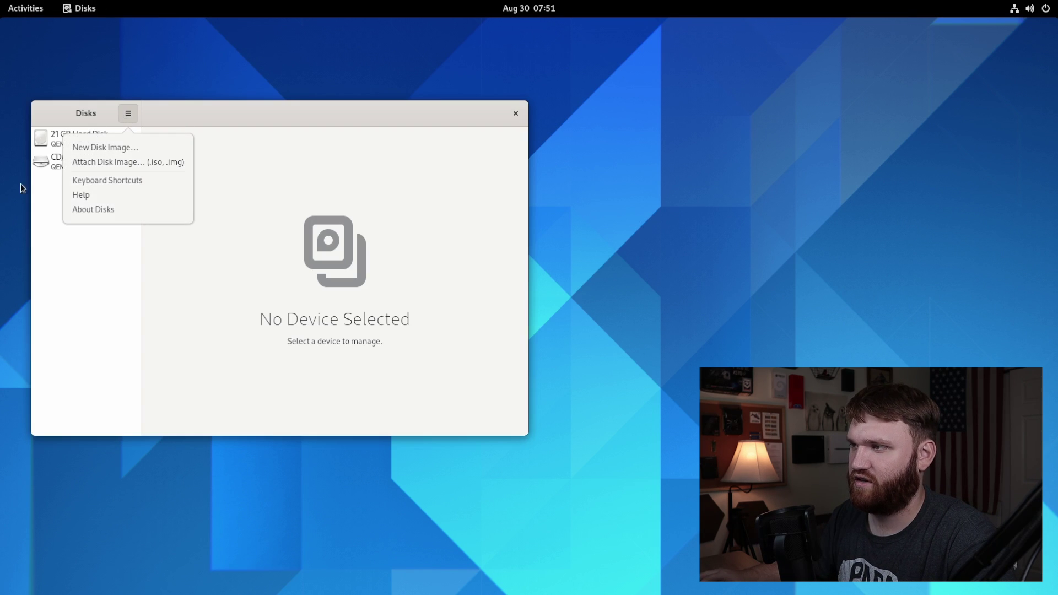
left_click(134, 132)
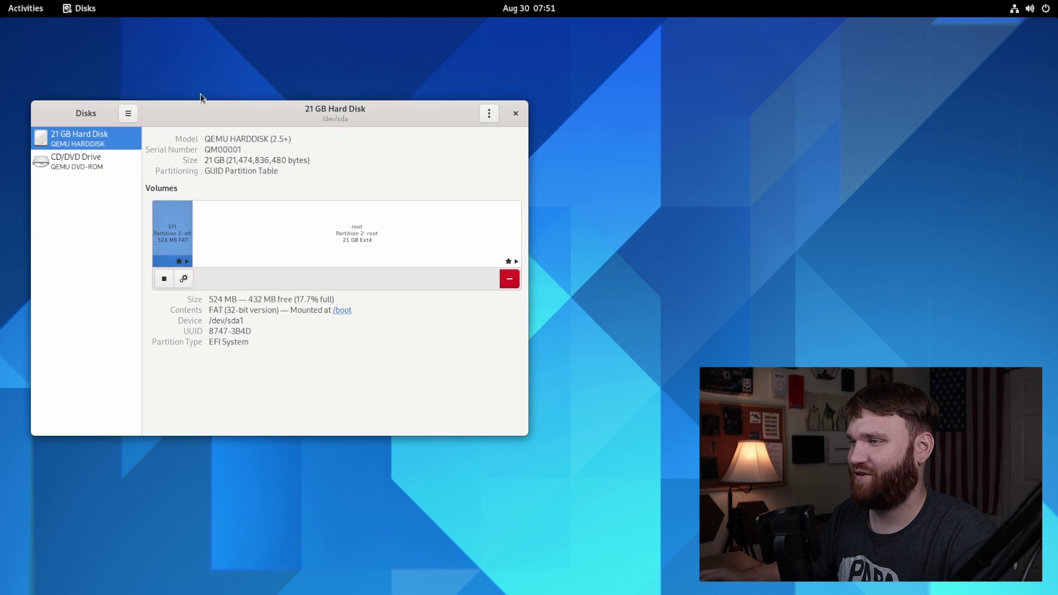
left_click(515, 112)
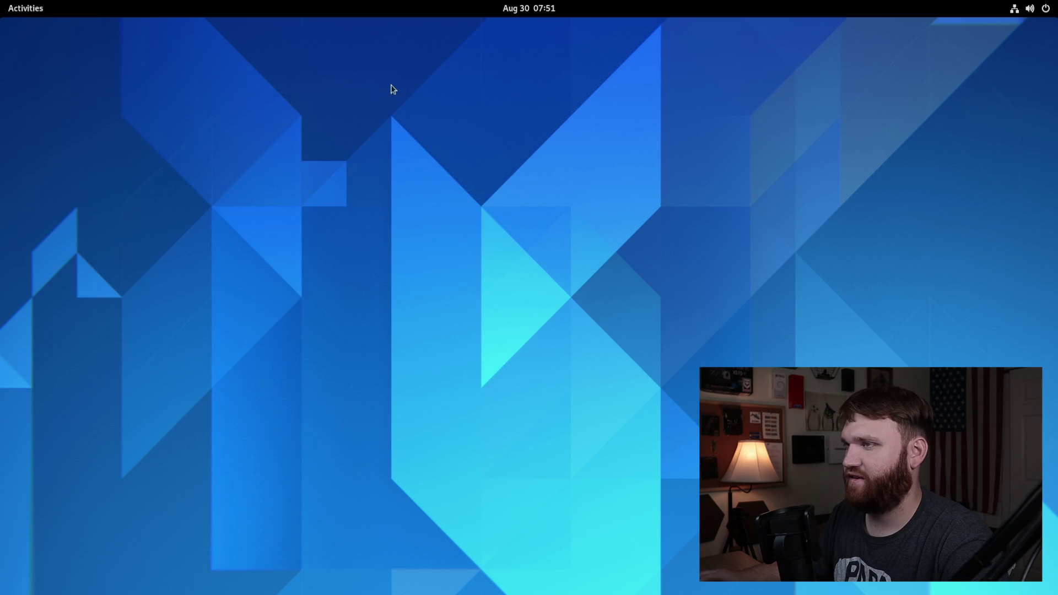
left_click(32, 7)
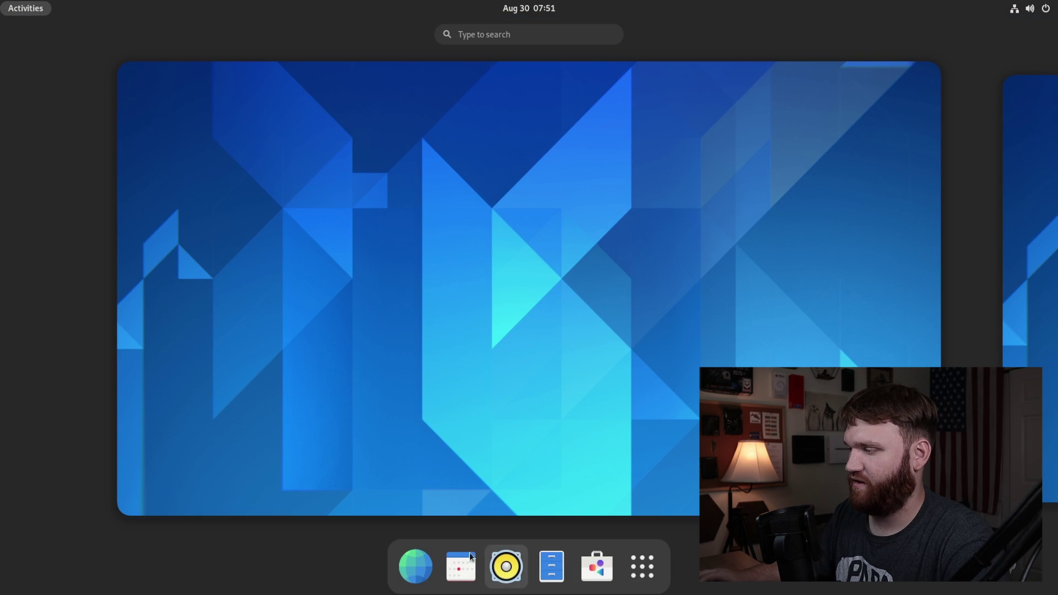
Step: Open Files, peek into Downloads, return Home, and show hidden files with Ctrl+H
left_click(551, 566)
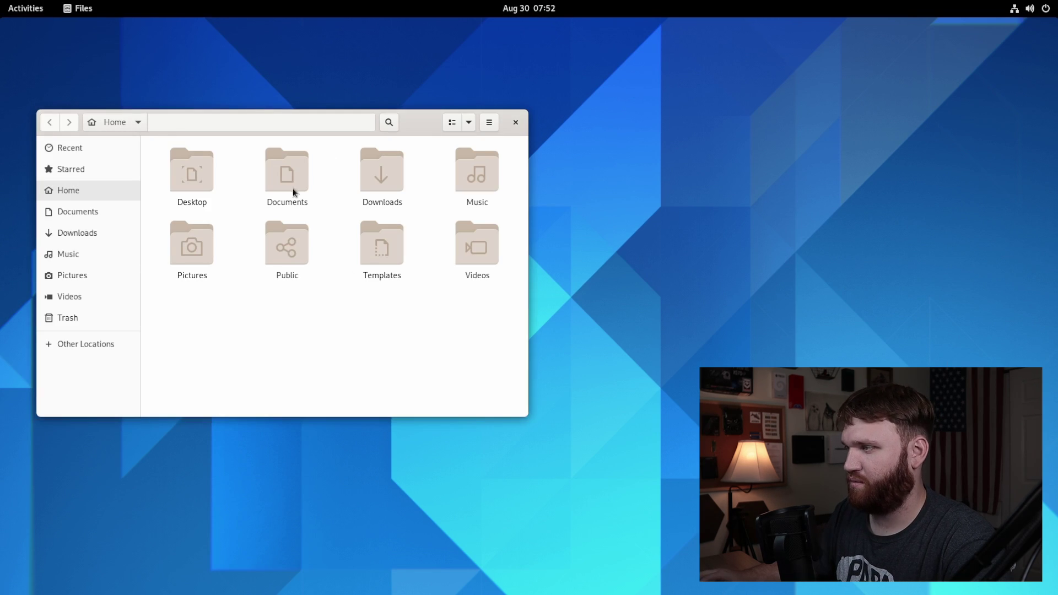
double_click(389, 177)
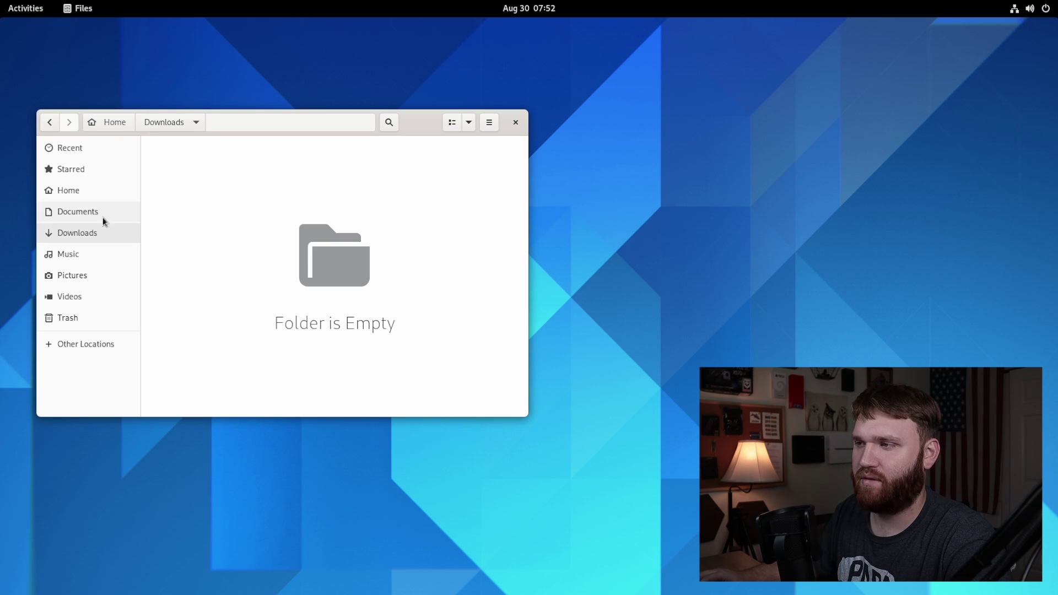
left_click(69, 190)
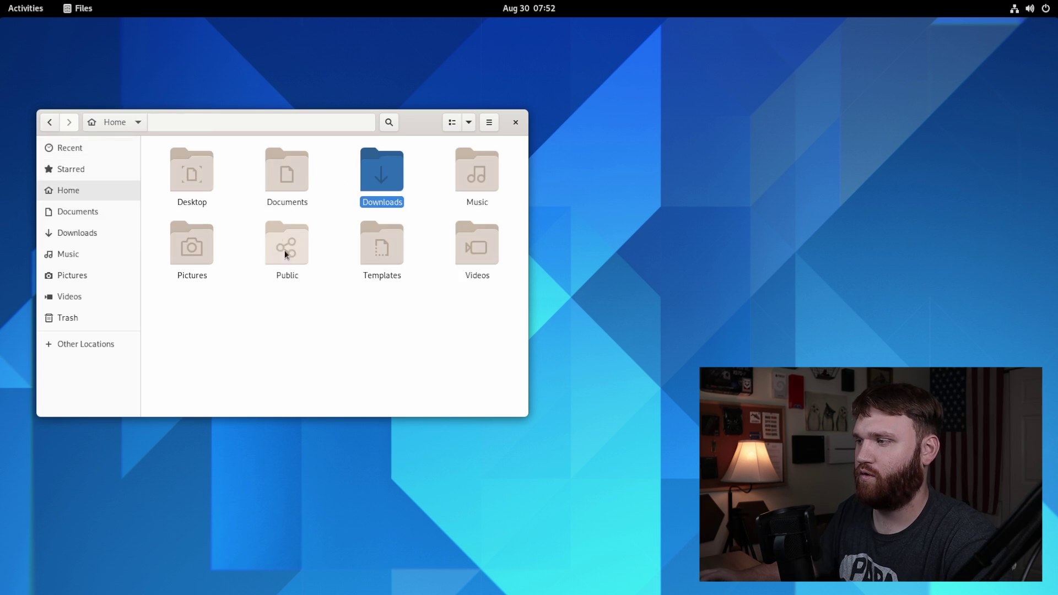
left_click(311, 316)
key("ctrl+h")
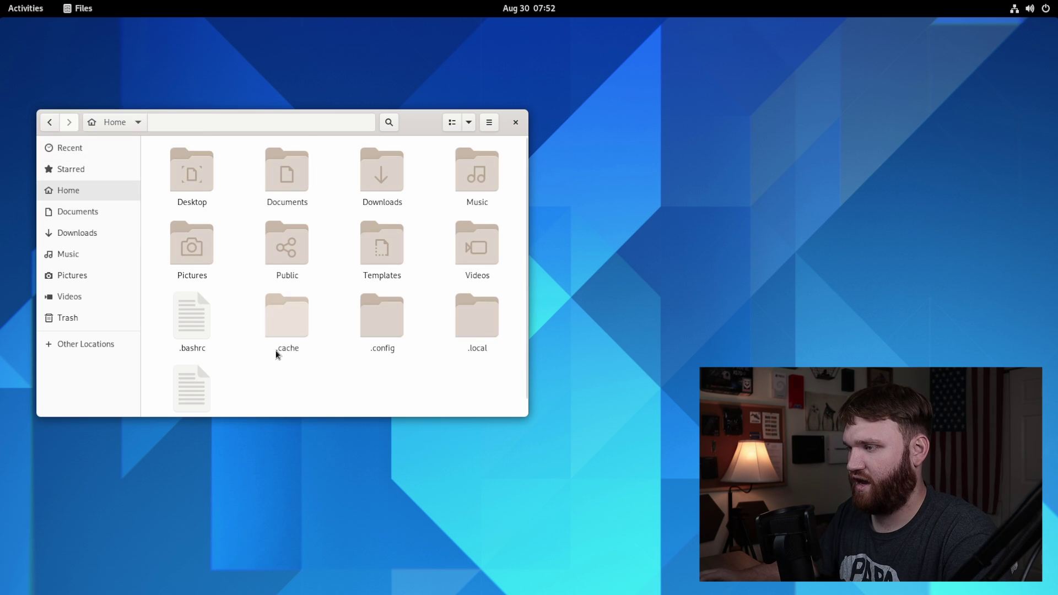
scroll(264, 342, "down", 1)
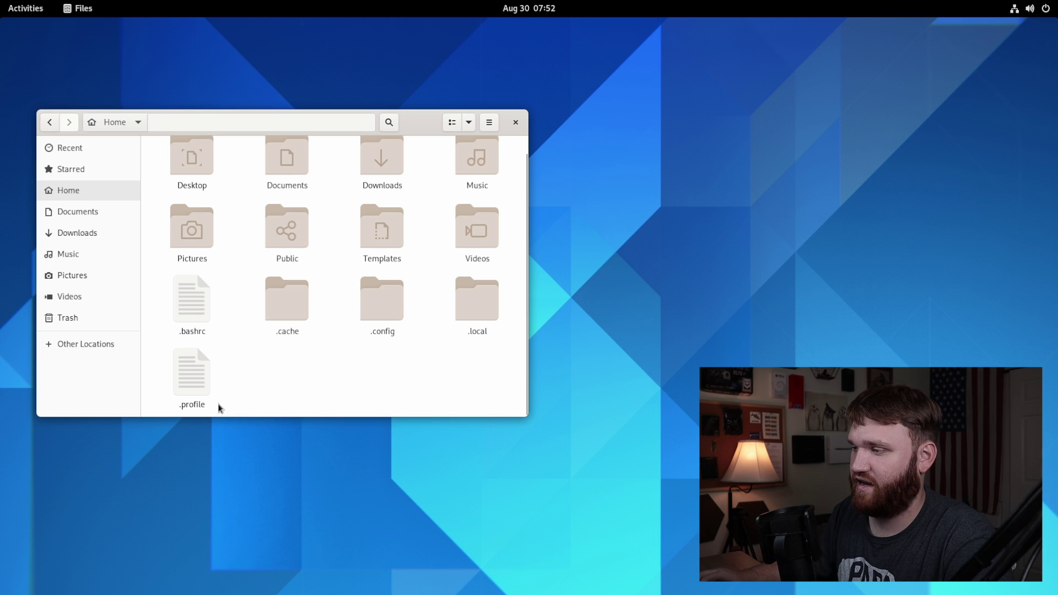
Step: Compress .bashrc and .profile into a password-protected dotfiles .zip, then dismiss the encryption error
left_click_drag(218, 408, 194, 297)
right_click(196, 302)
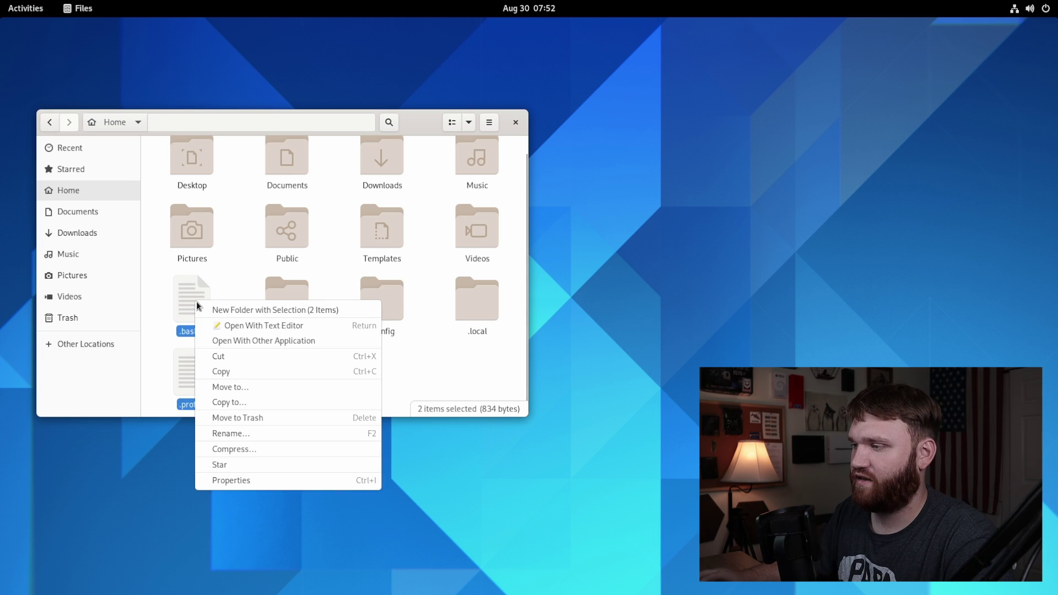
left_click(260, 454)
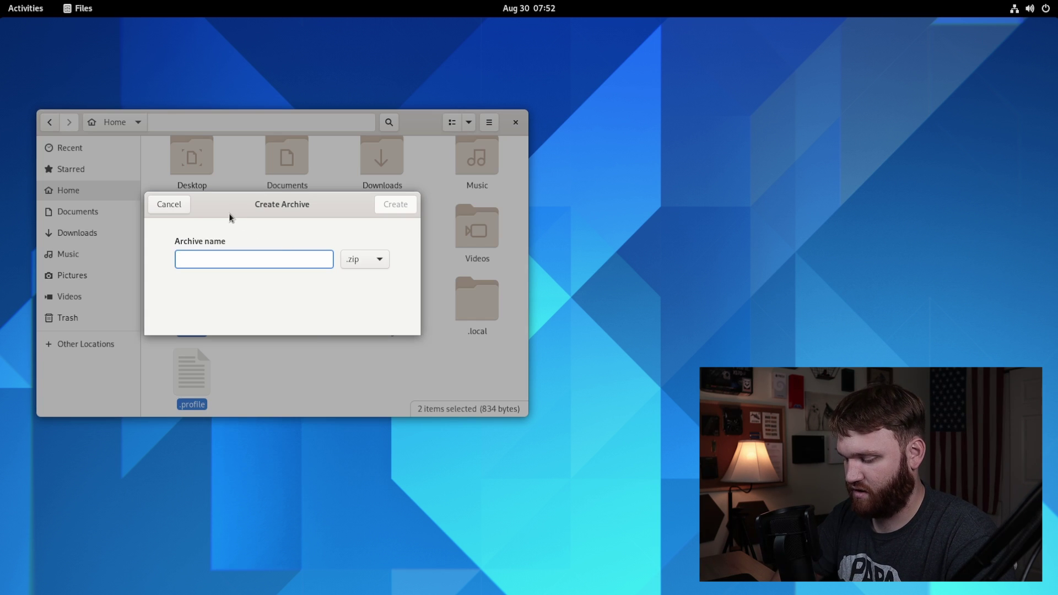
type("dotfil")
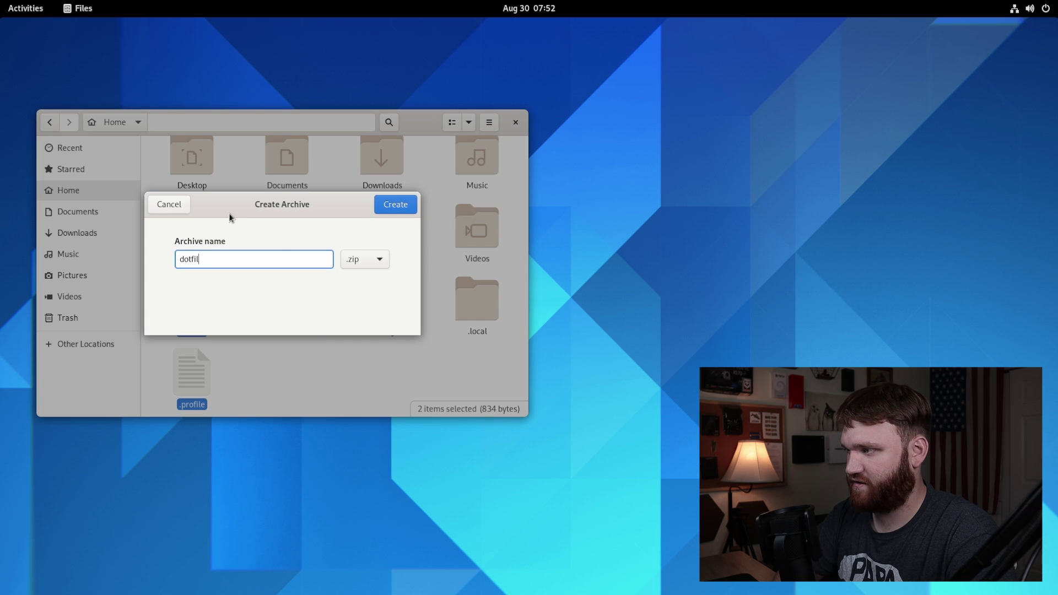
type("es")
left_click(377, 266)
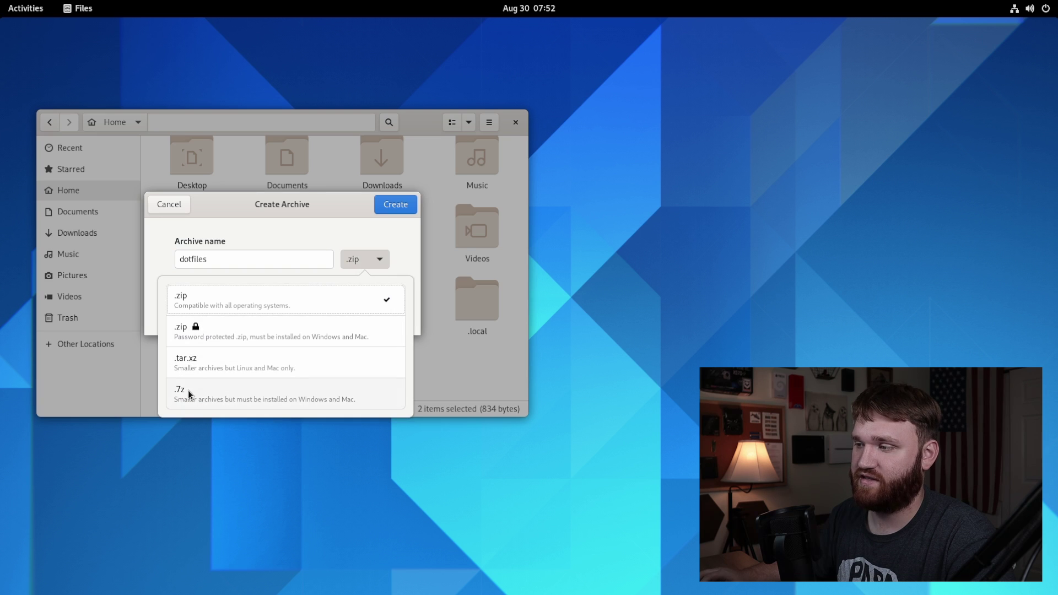
left_click(203, 326)
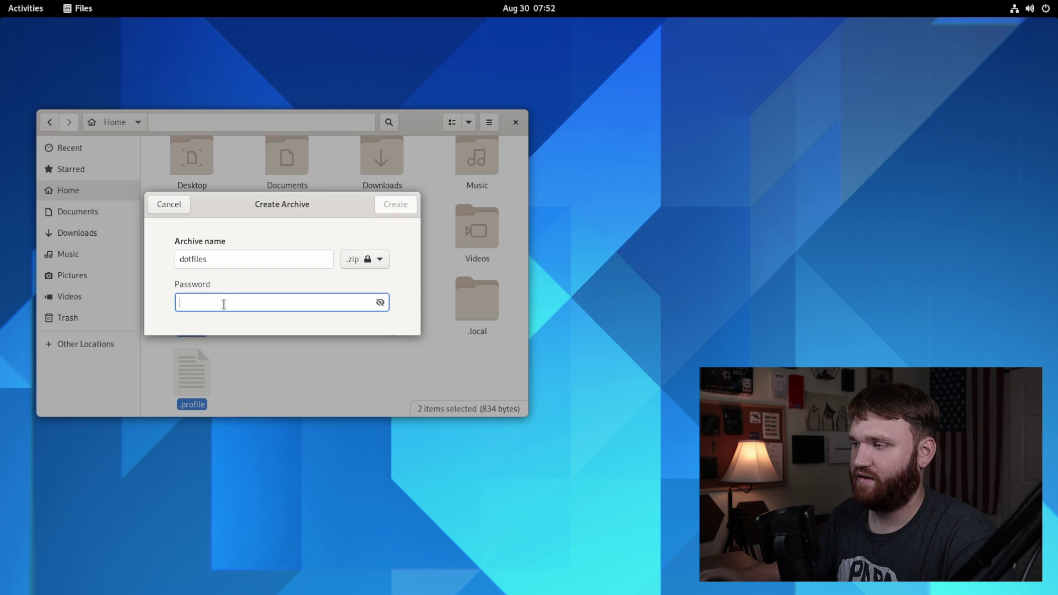
type("123")
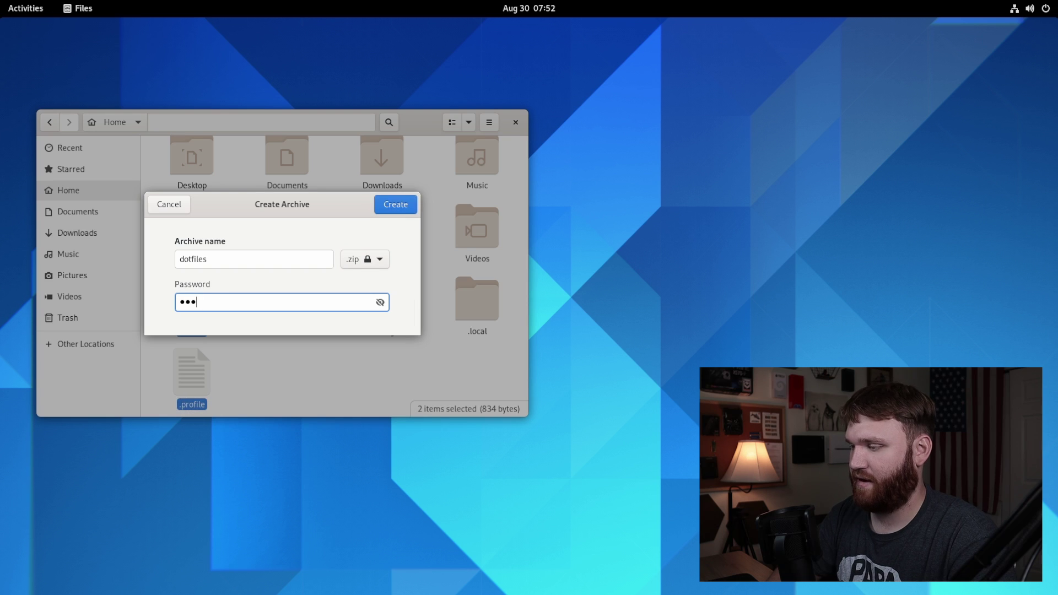
type("45678")
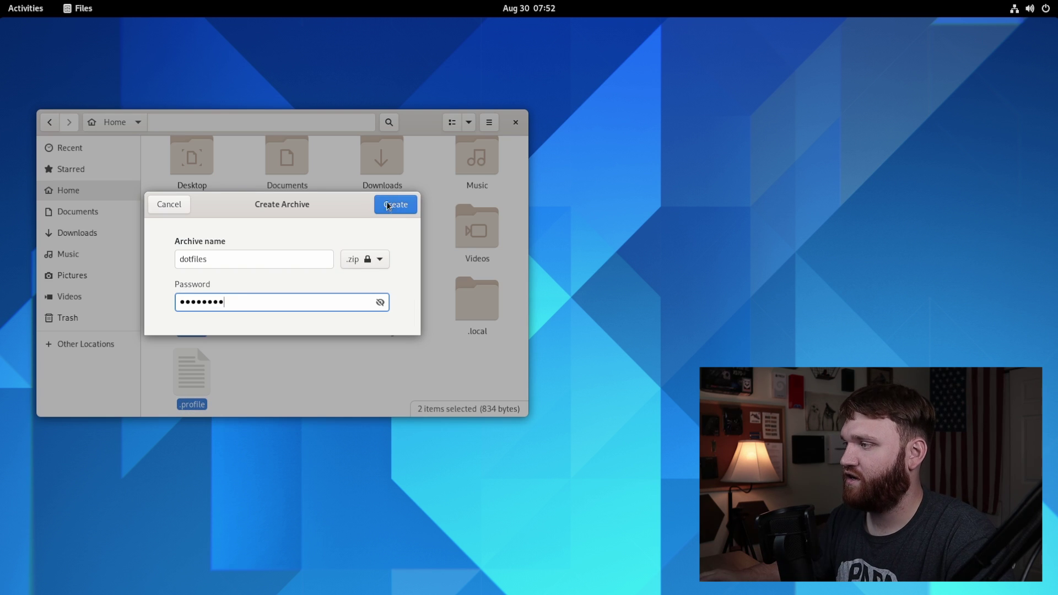
left_click(388, 205)
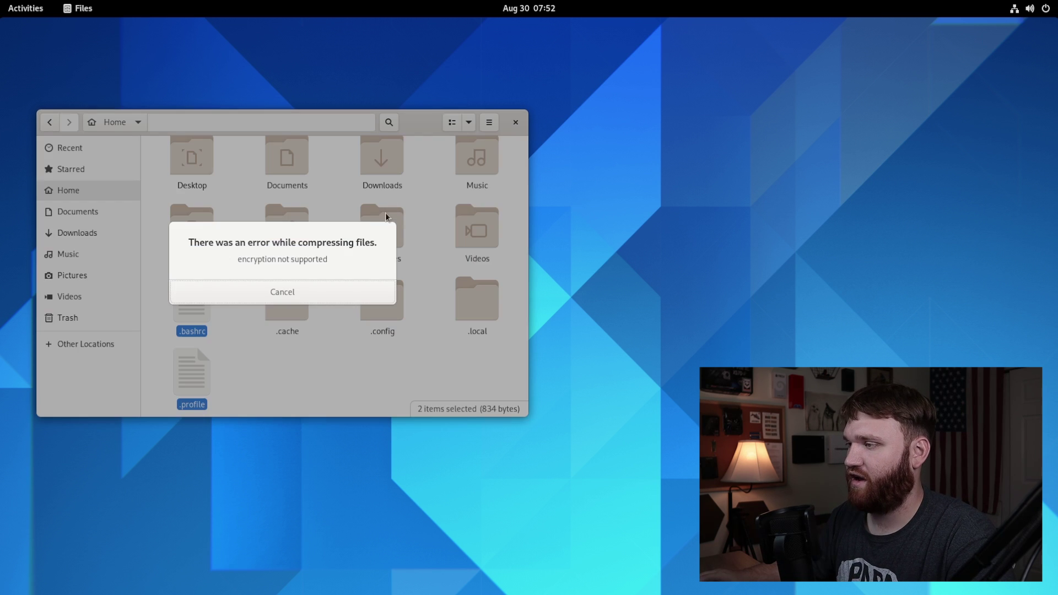
left_click(283, 292)
left_click(241, 317)
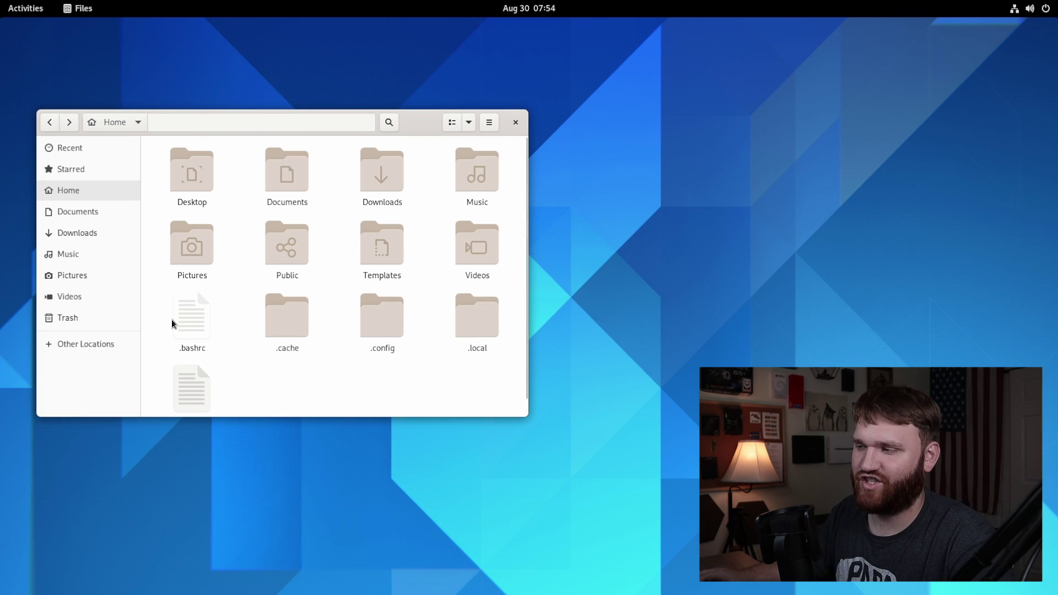
Step: View the Open With Other Application choices for .bashrc, cancel, and close Files
right_click(203, 317)
left_click(237, 341)
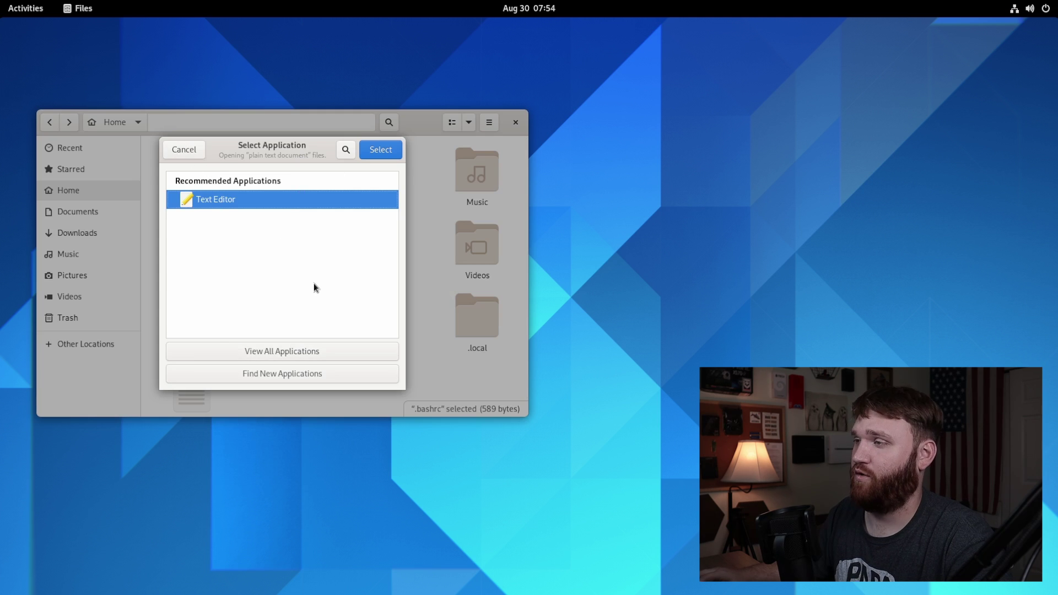
left_click(192, 154)
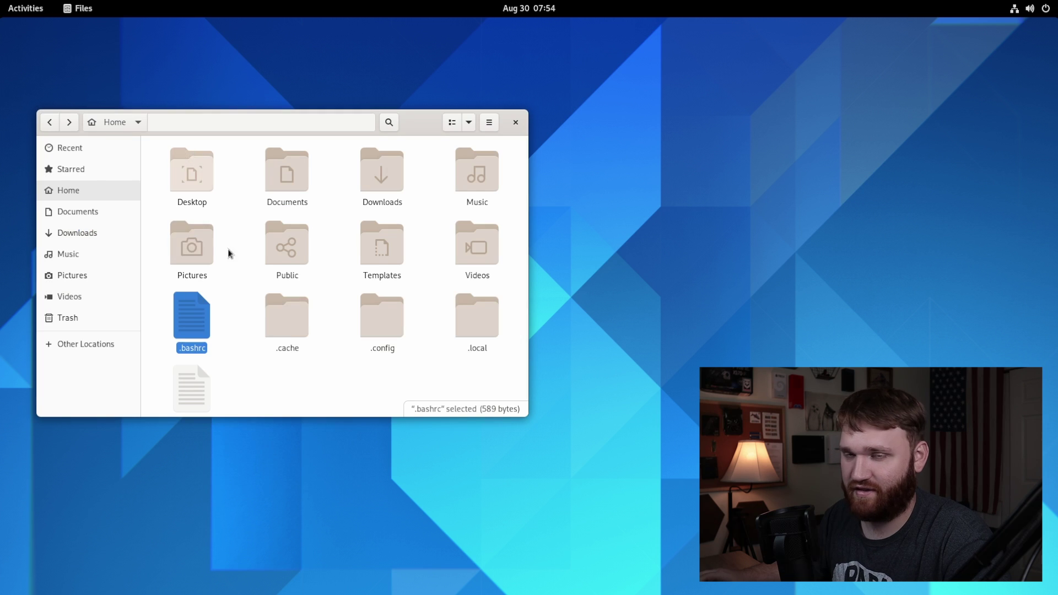
left_click(286, 378)
scroll(272, 366, "down", 1)
scroll(219, 252, "up", 1)
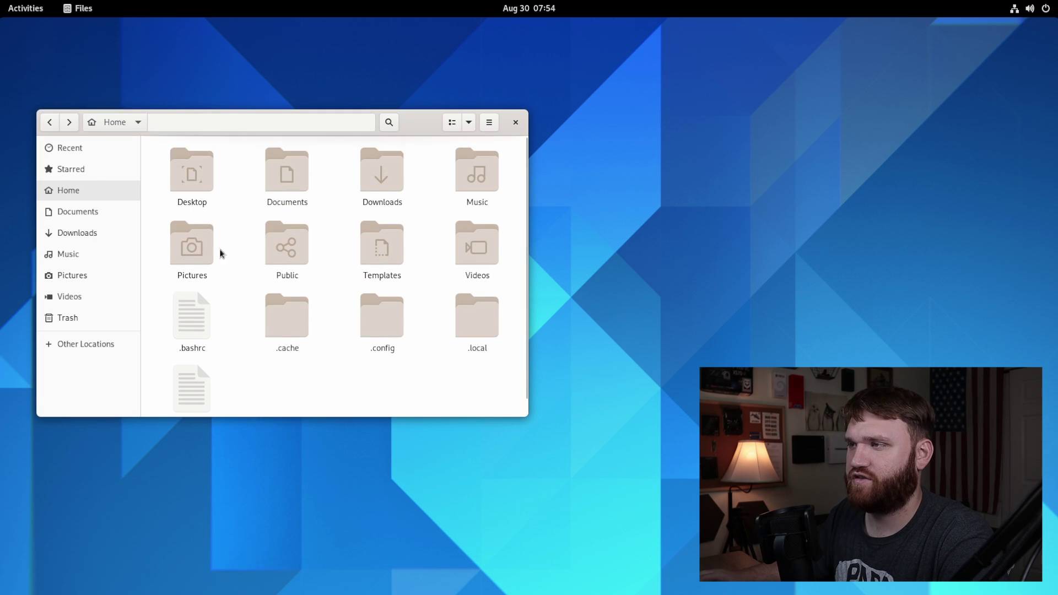
left_click(515, 122)
left_click(16, 9)
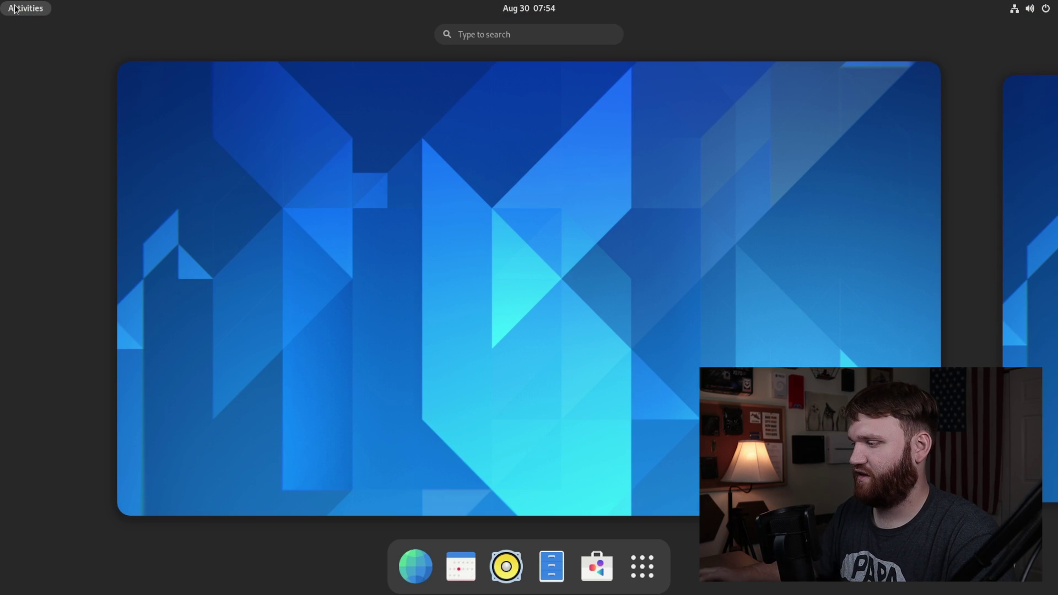
Step: Launch Software from the dock, then bring up the full applications grid
left_click(596, 567)
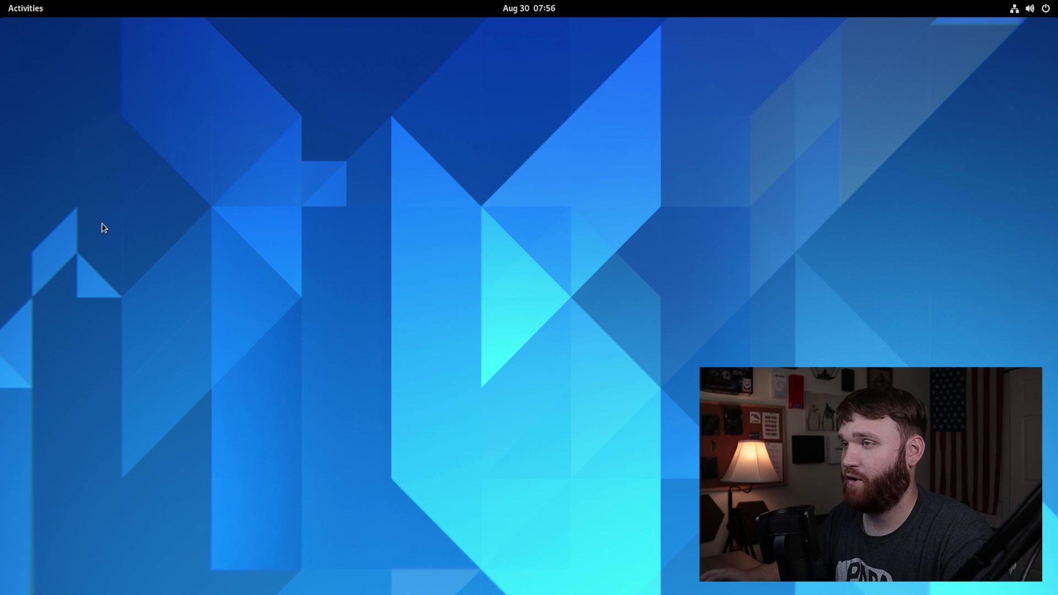
left_click(38, 14)
left_click(642, 566)
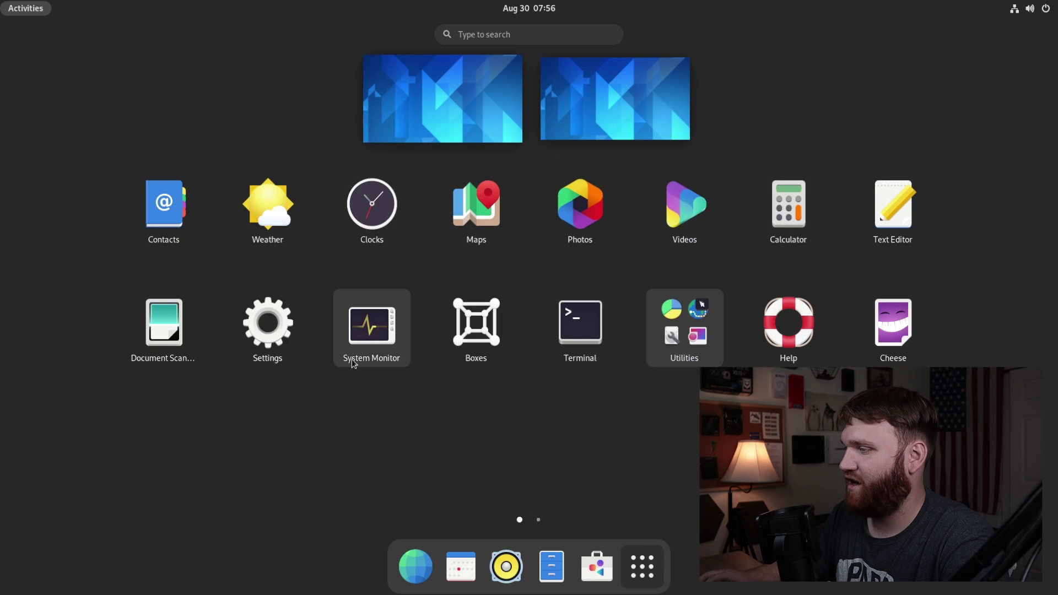
Step: Launch System Monitor and look at its Resources graphs and File Systems tab
left_click(394, 337)
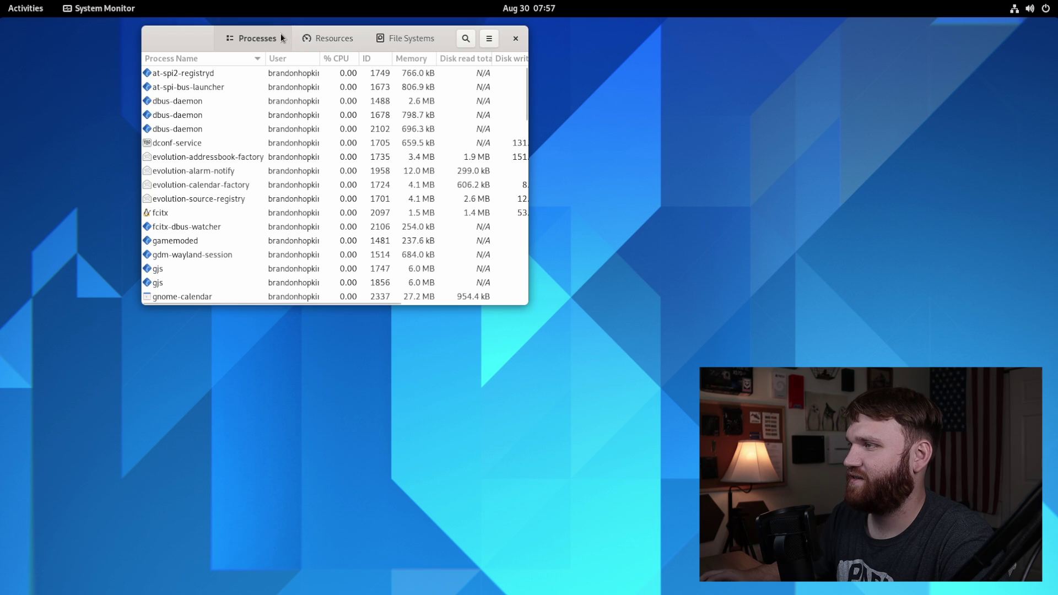
left_click_drag(175, 44, 181, 89)
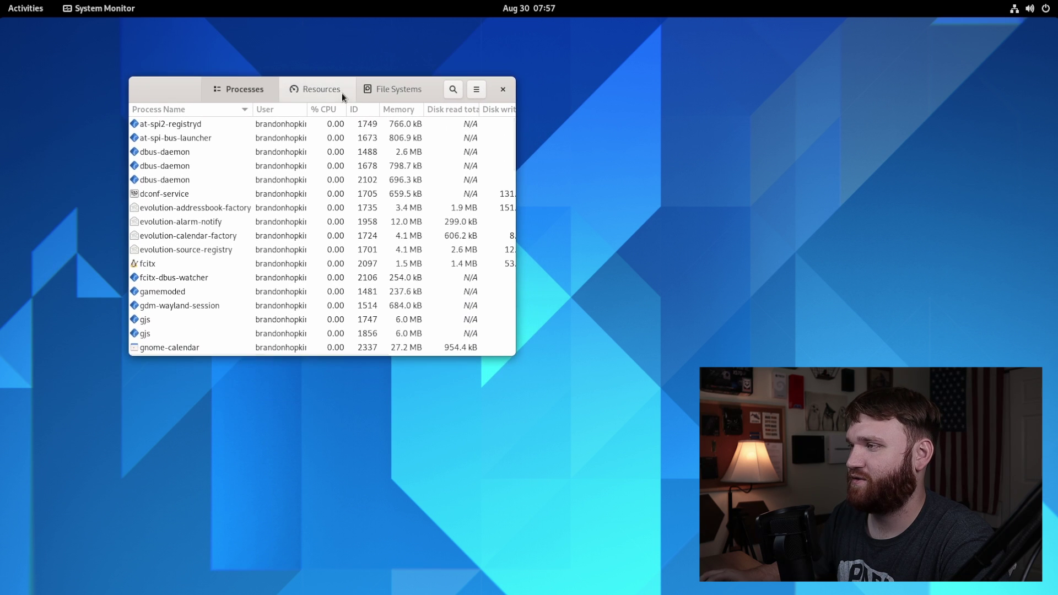
left_click(322, 89)
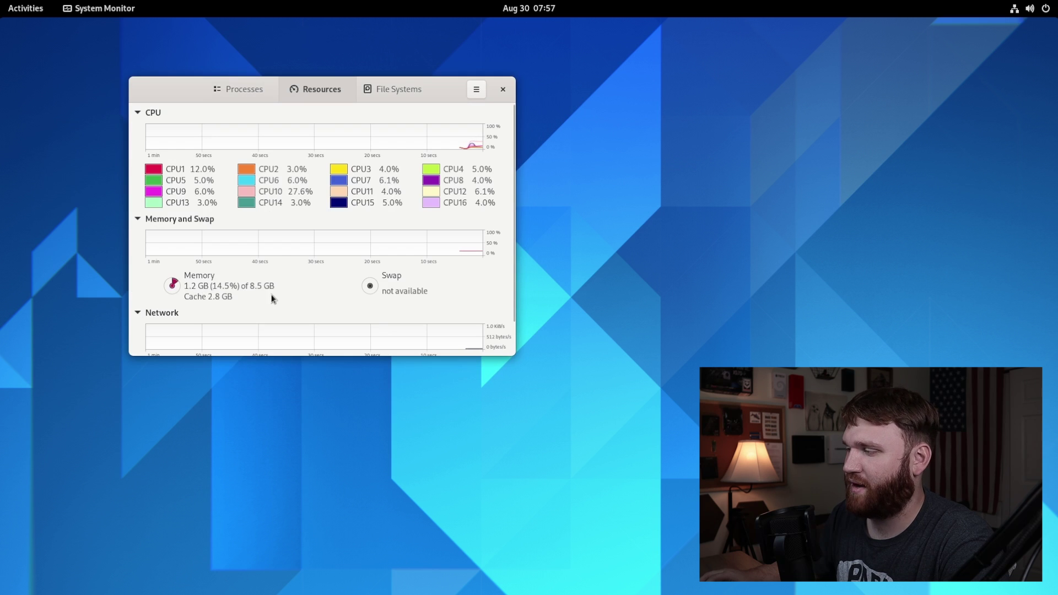
scroll(512, 352, "down", 1)
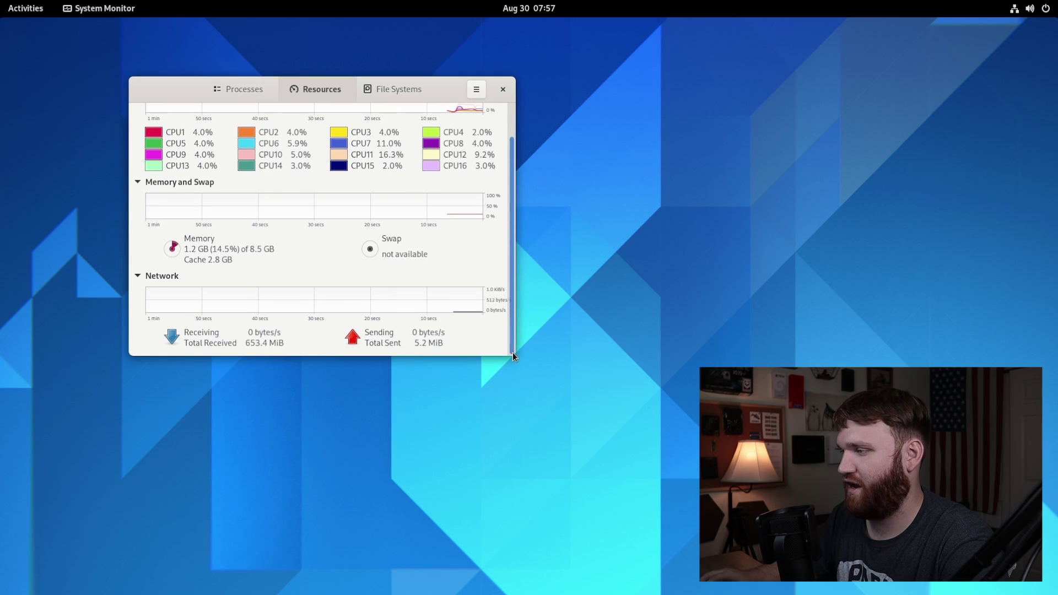
left_click_drag(514, 355, 524, 500)
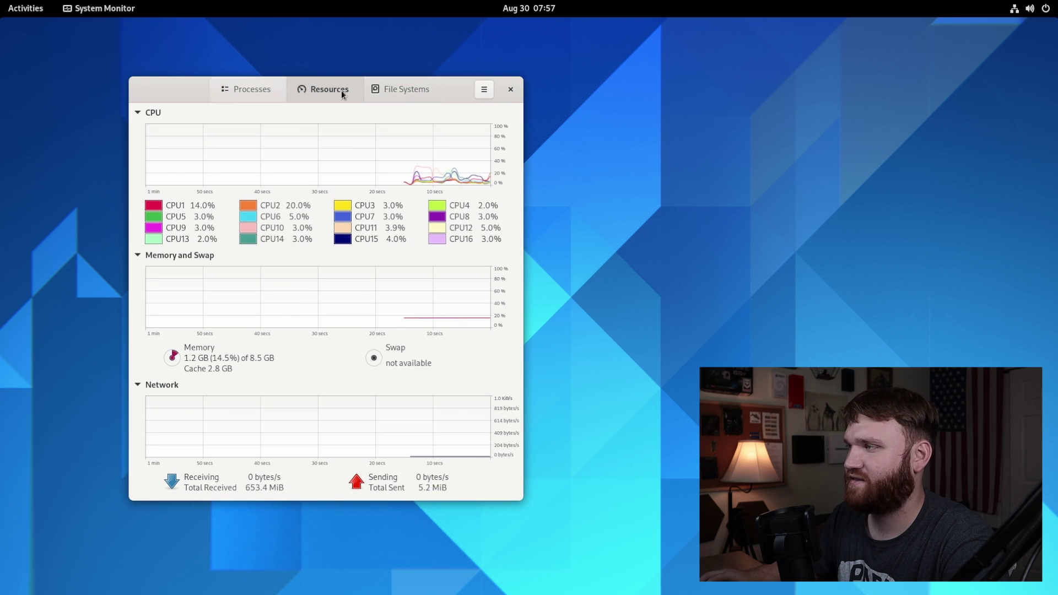
left_click(406, 91)
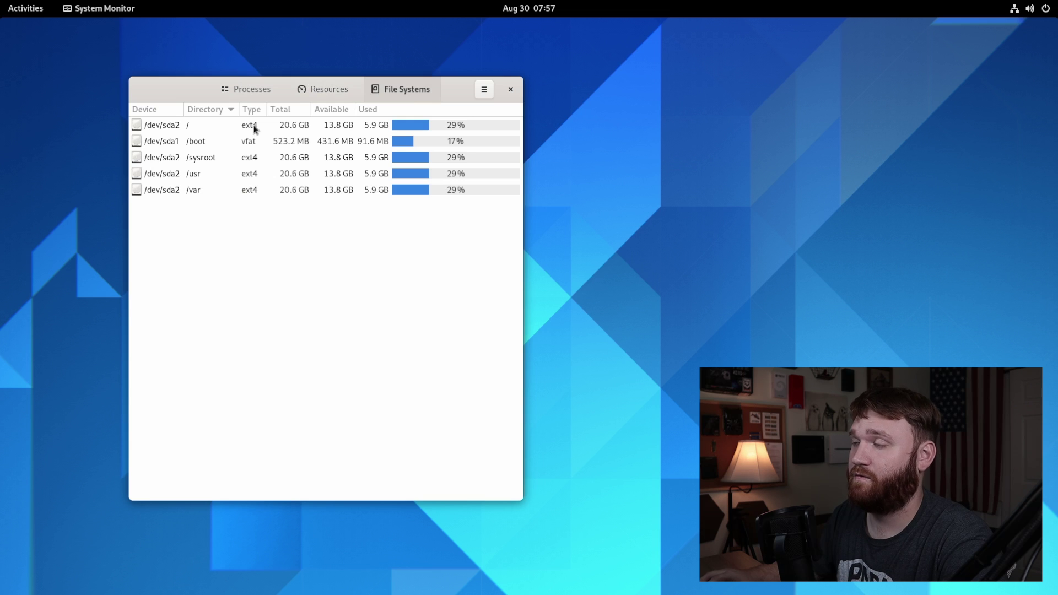
left_click(255, 89)
Step: Scroll down the Processes list and back to the top, then open the options menu
scroll(249, 334, "down", 5)
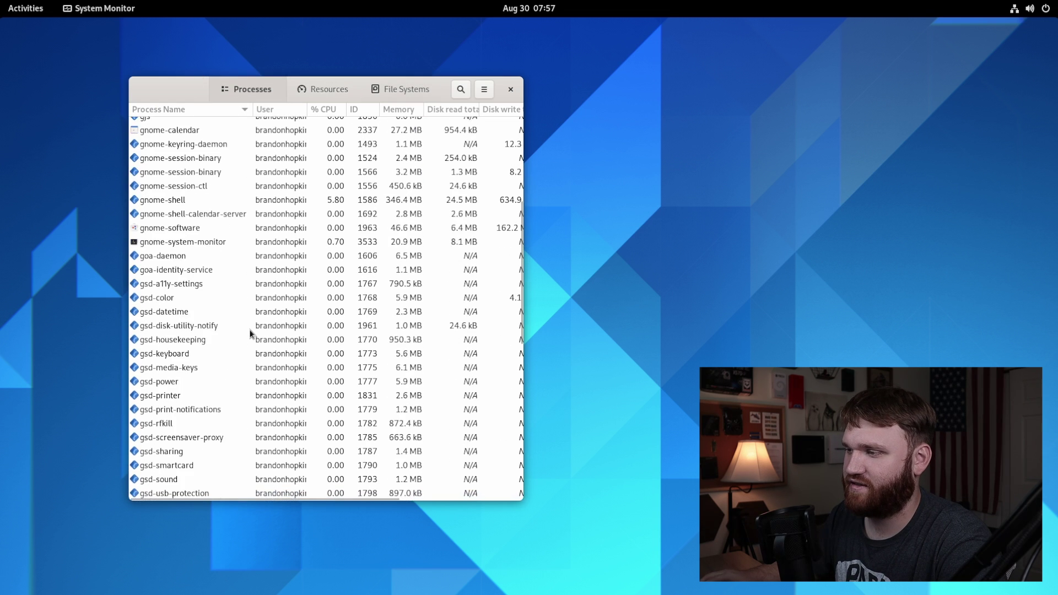
scroll(250, 334, "down", 5)
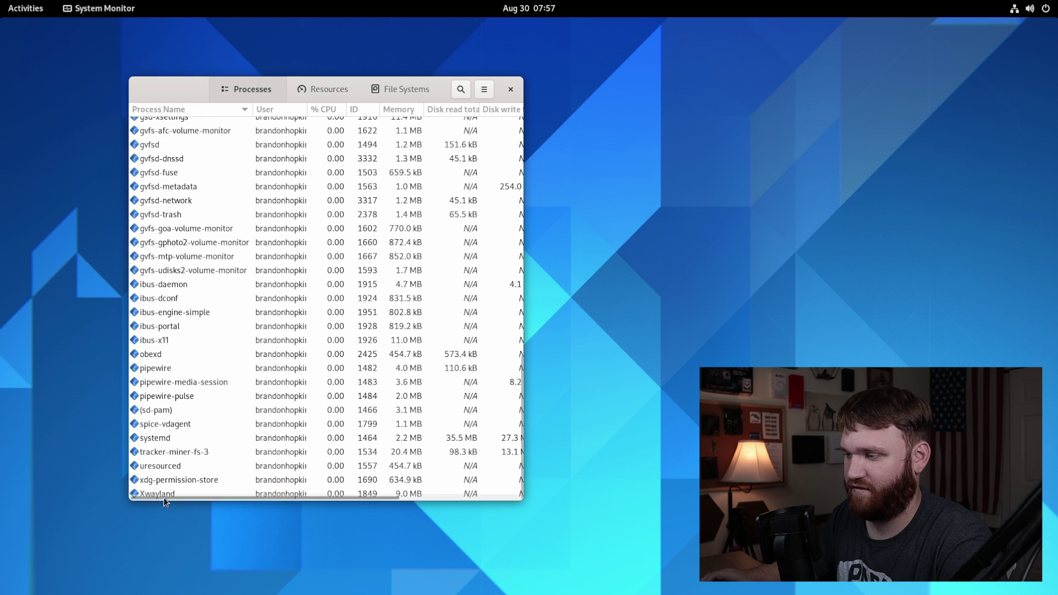
scroll(210, 410, "up", 1)
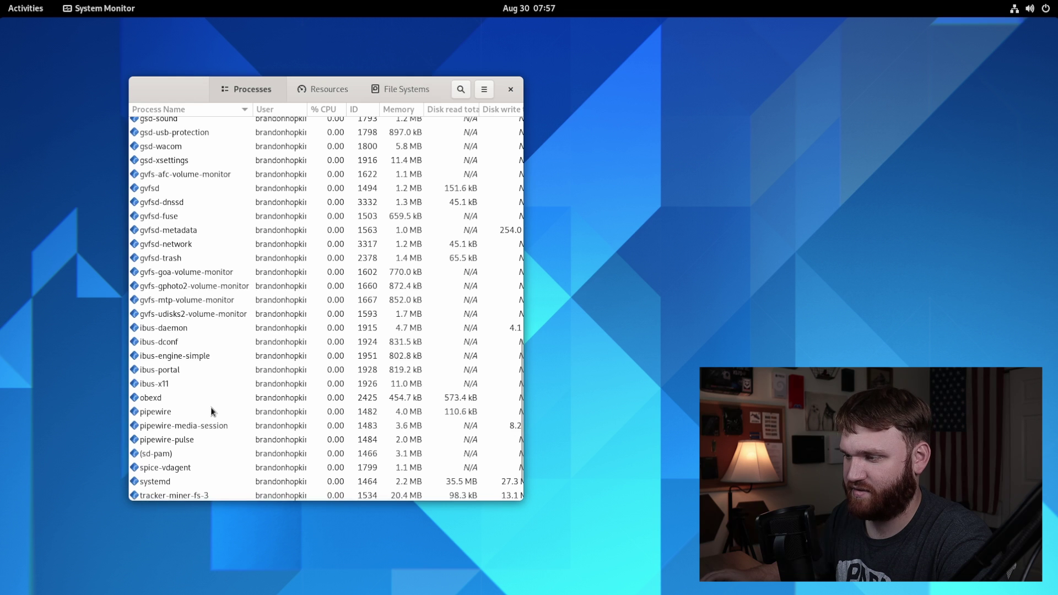
scroll(211, 406, "up", 4)
scroll(211, 407, "up", 2)
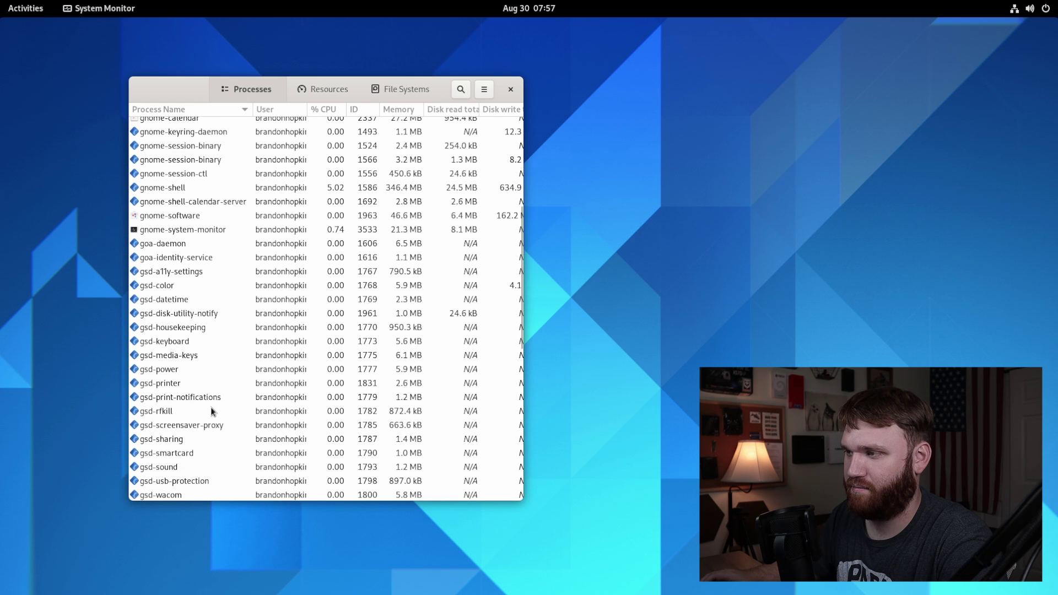
scroll(211, 411, "up", 3)
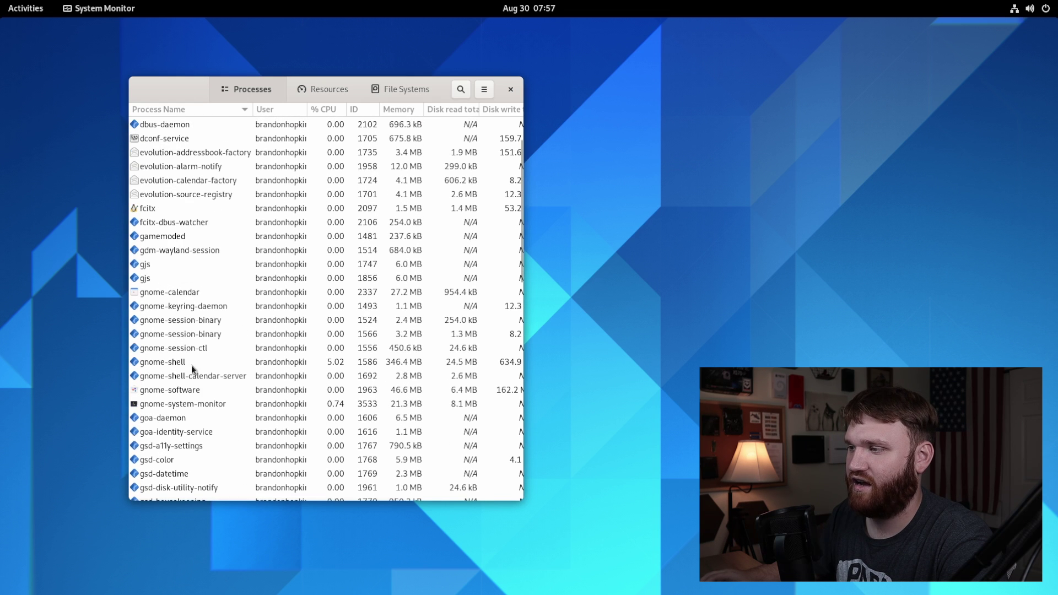
scroll(204, 272, "up", 1)
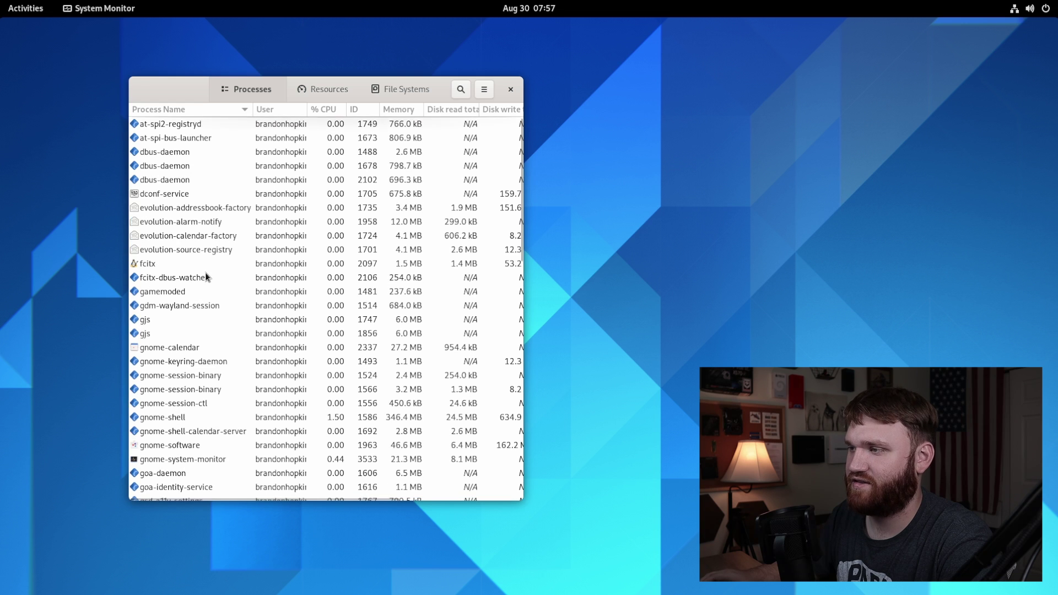
left_click(493, 89)
Step: Close System Monitor and launch Music from the applications grid
left_click(511, 90)
left_click(511, 91)
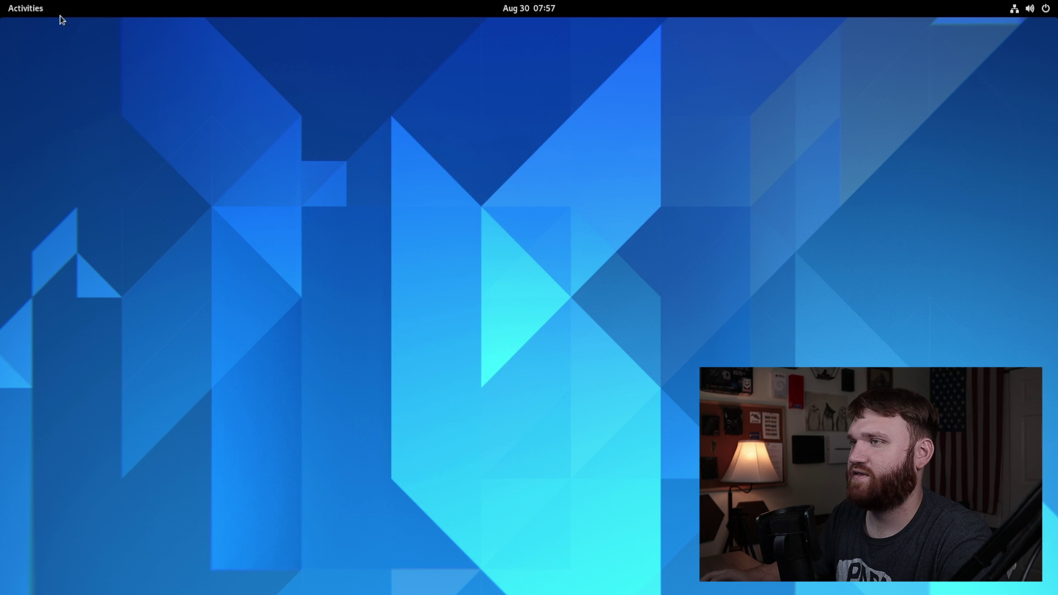
left_click(24, 15)
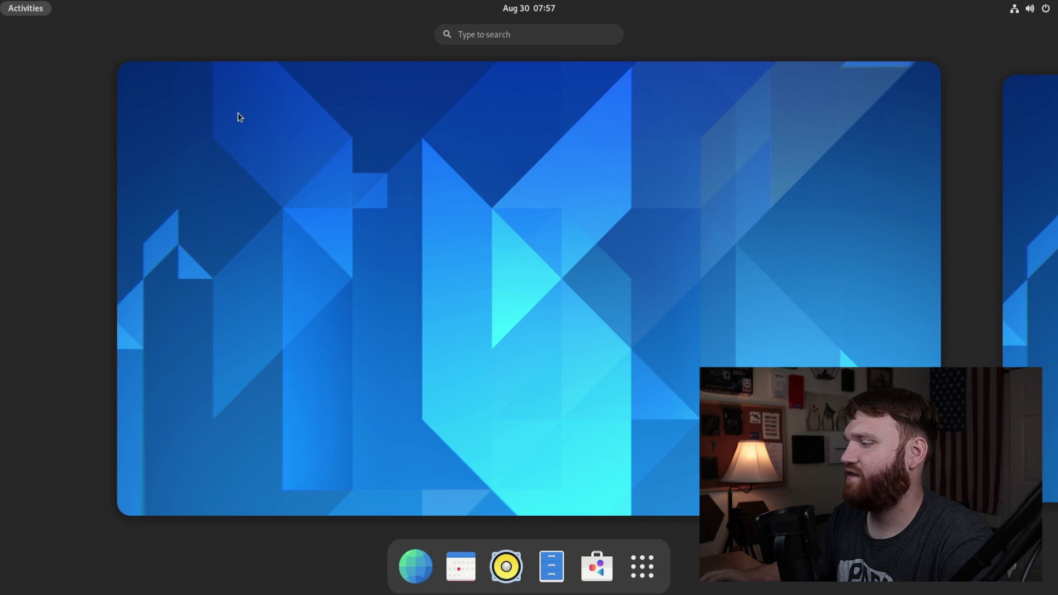
left_click(642, 568)
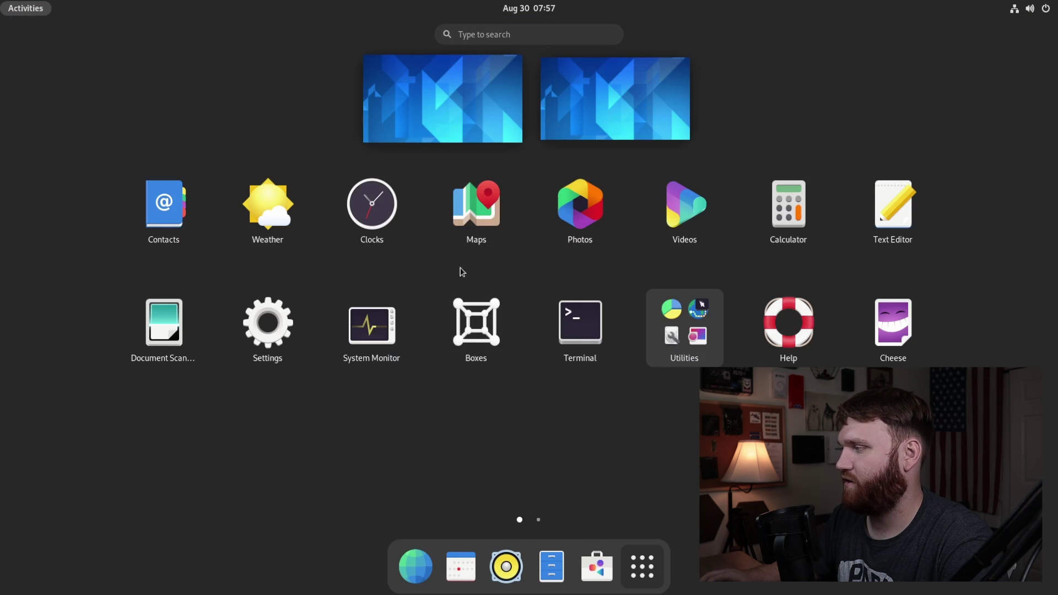
left_click(506, 554)
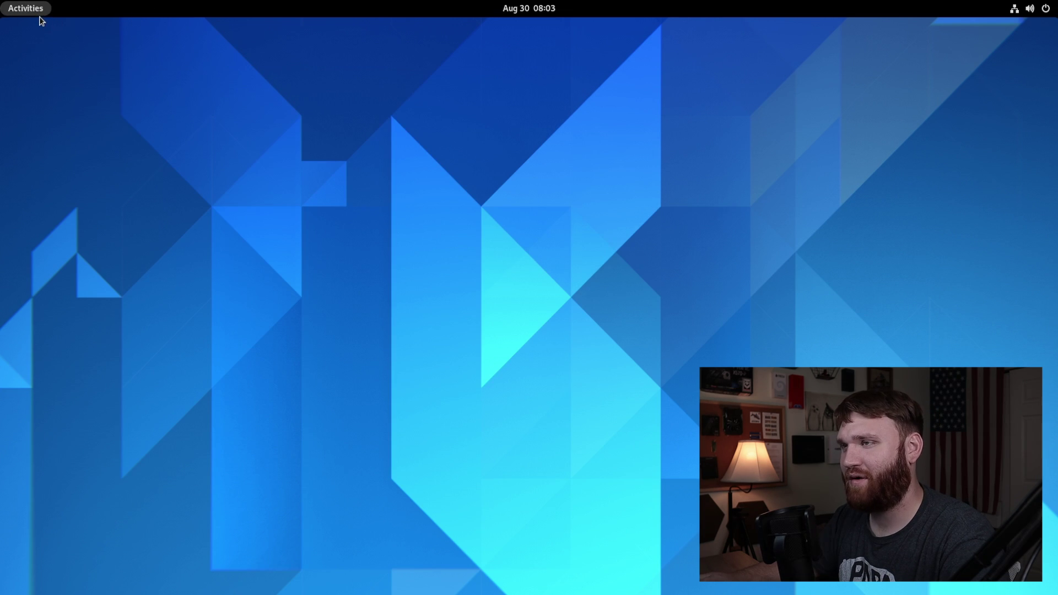
left_click(39, 16)
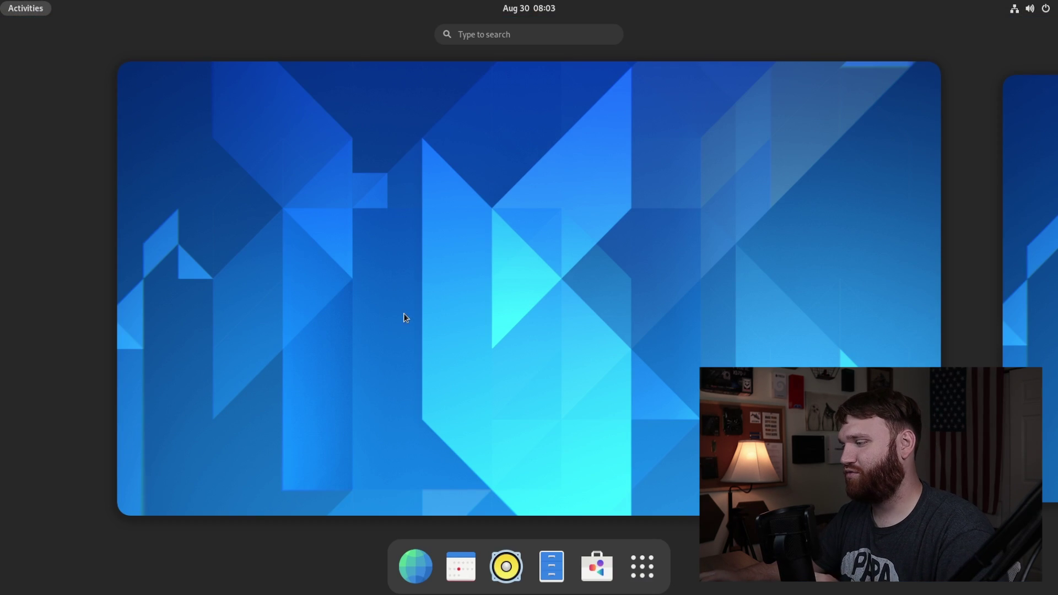
Step: Launch the Software app from the overview dash
left_click(597, 566)
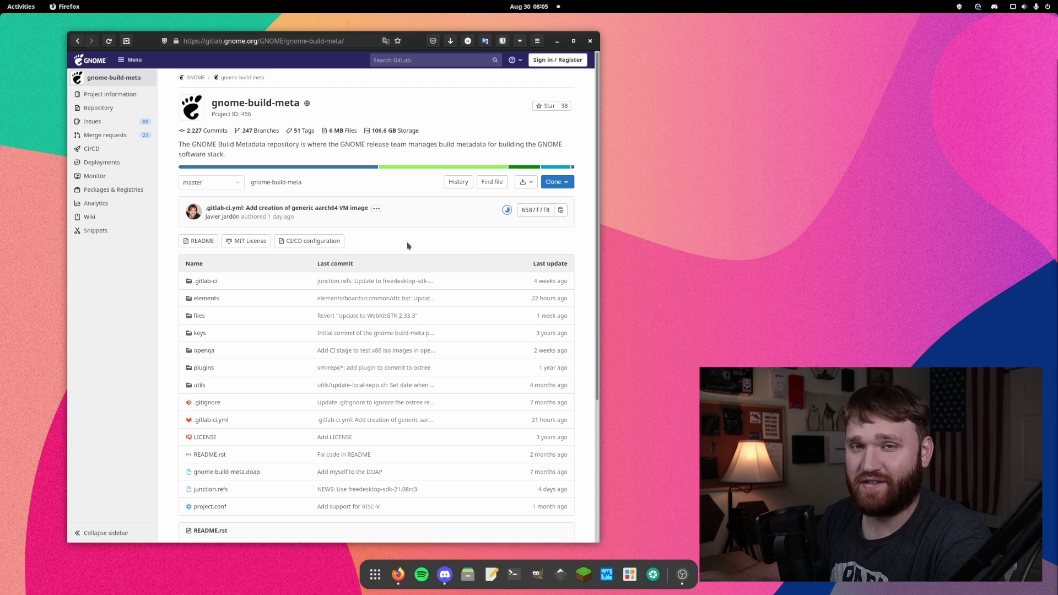
scroll(352, 236, "down", 4)
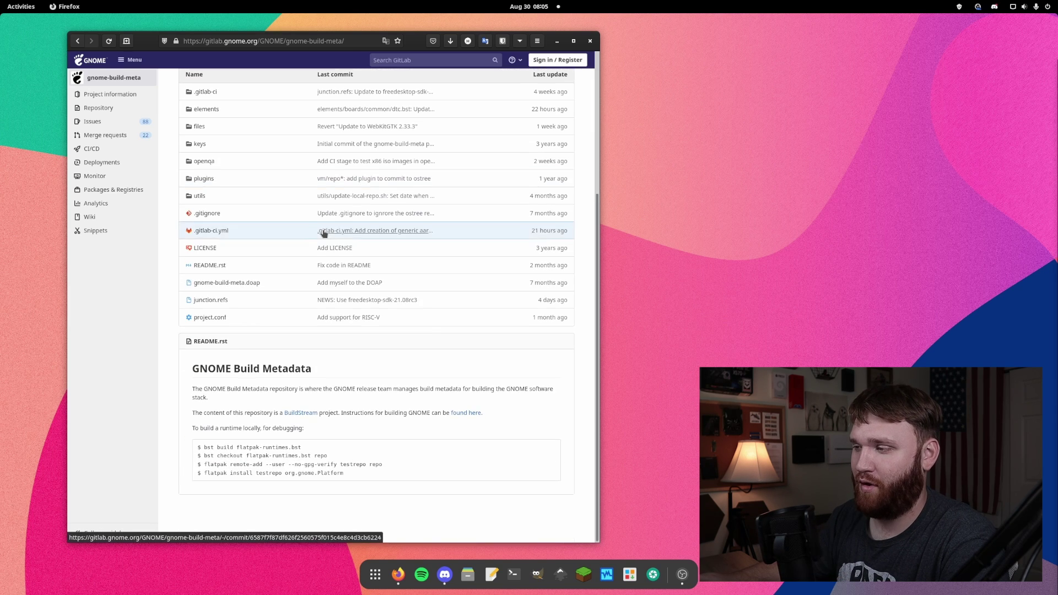
scroll(386, 286, "up", 4)
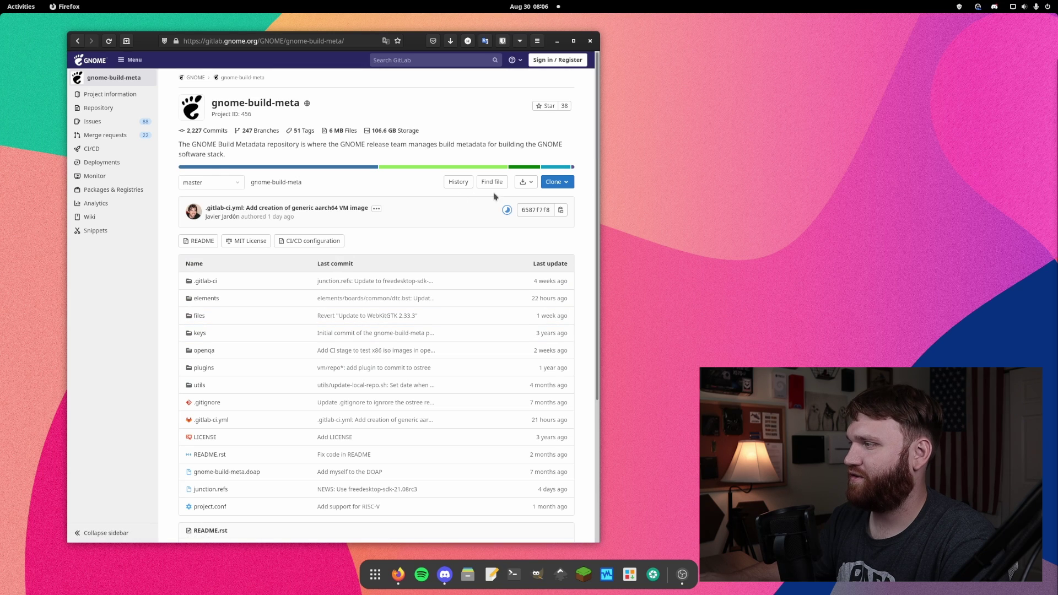
left_click(527, 182)
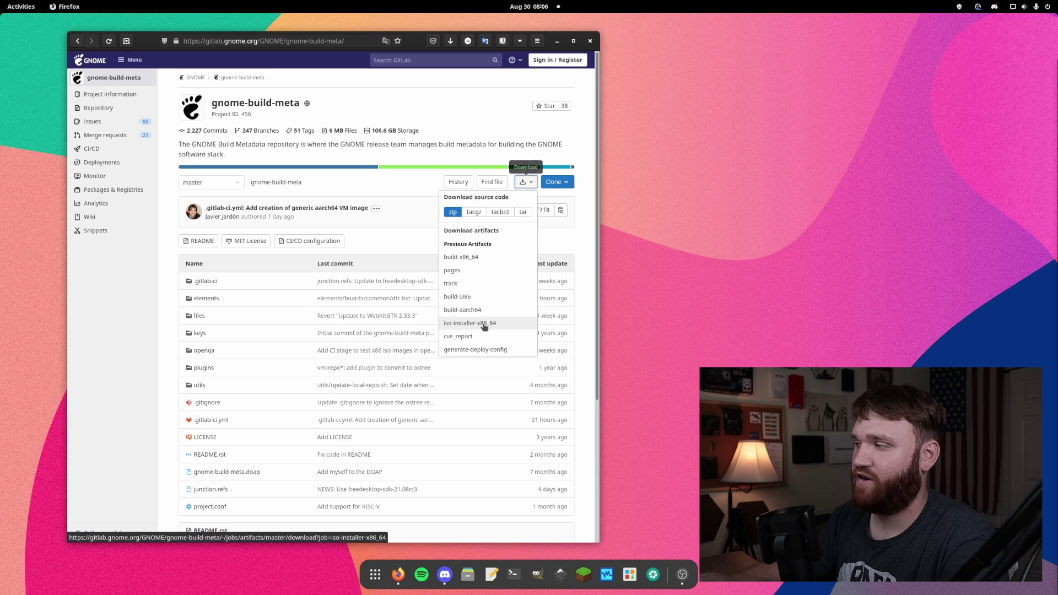
left_click(485, 327)
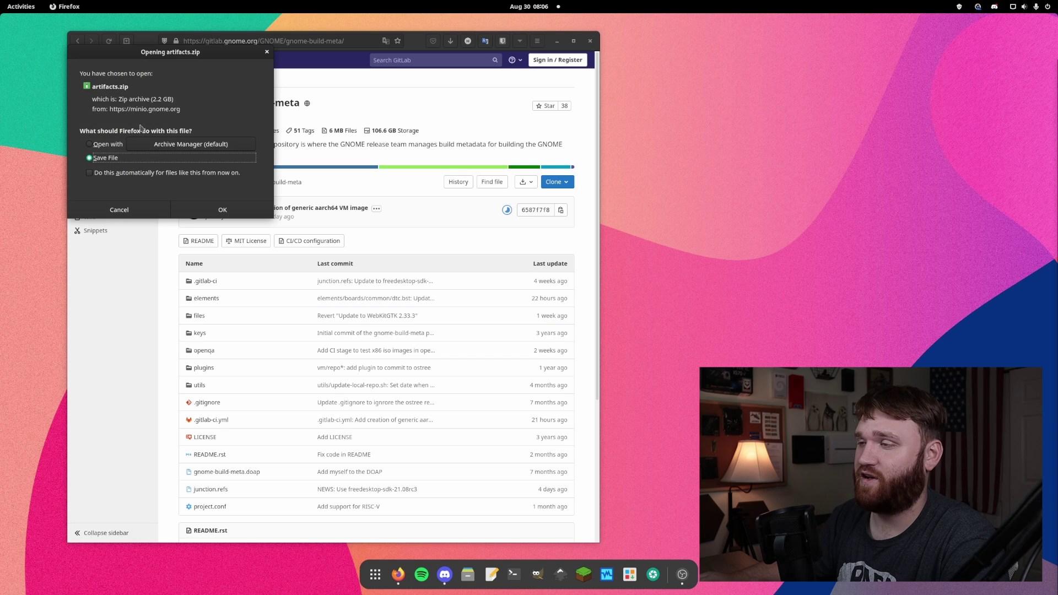
left_click(118, 210)
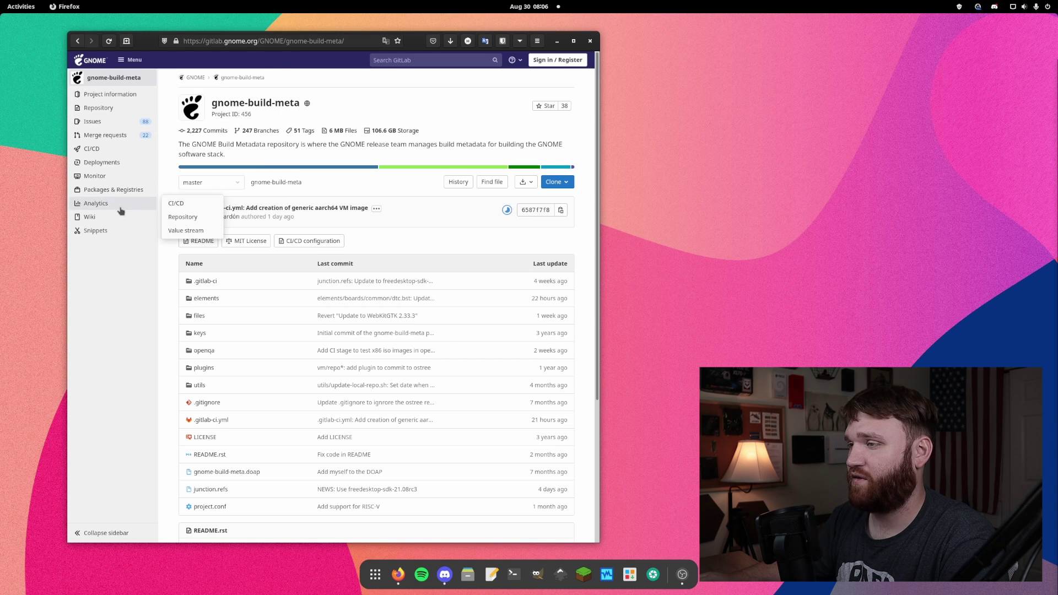
scroll(366, 232, "down", 6)
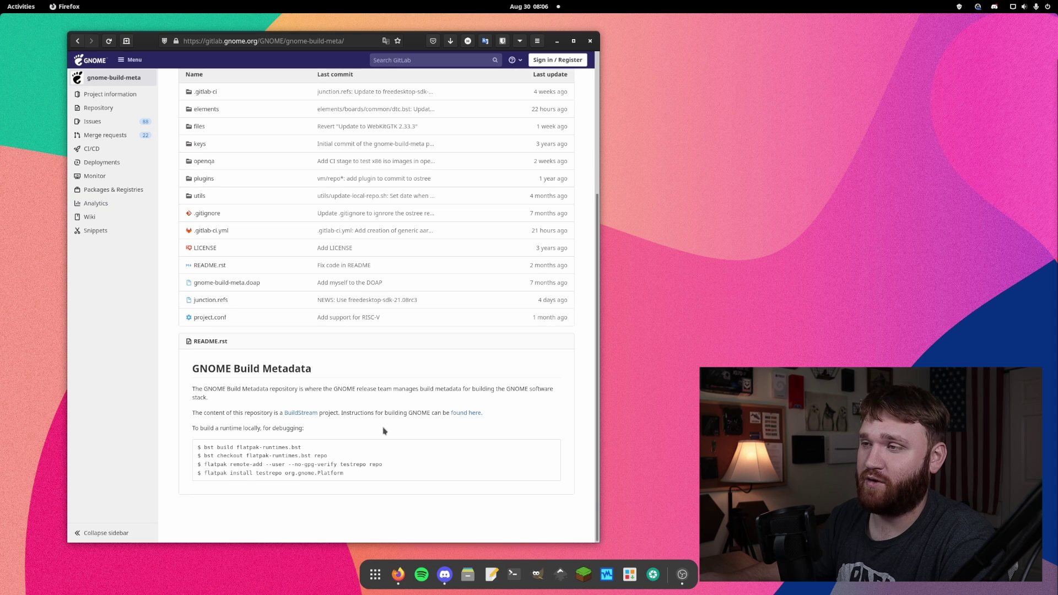
scroll(384, 431, "up", 5)
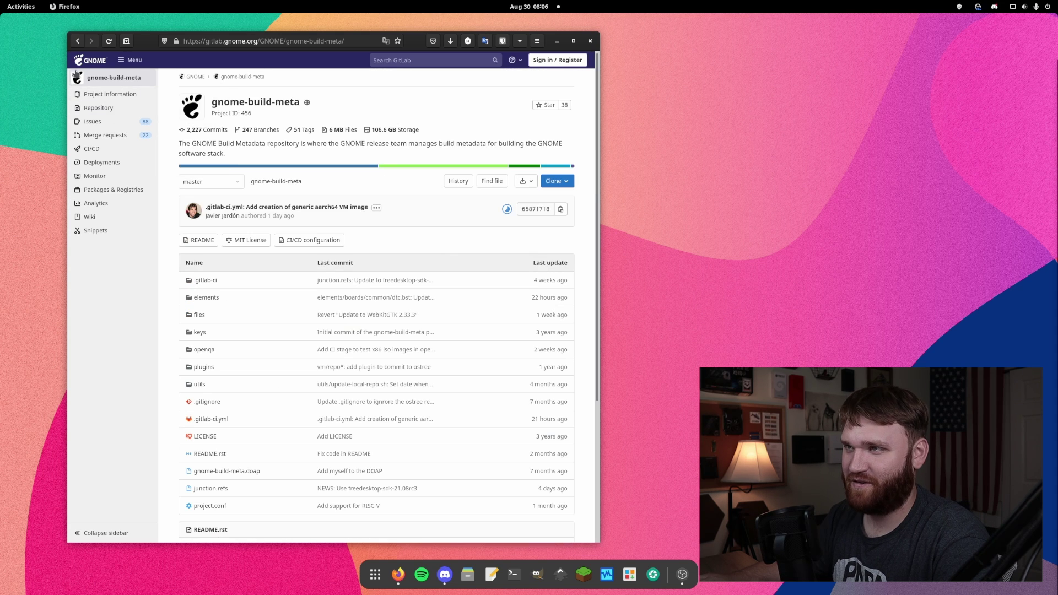
left_click(78, 41)
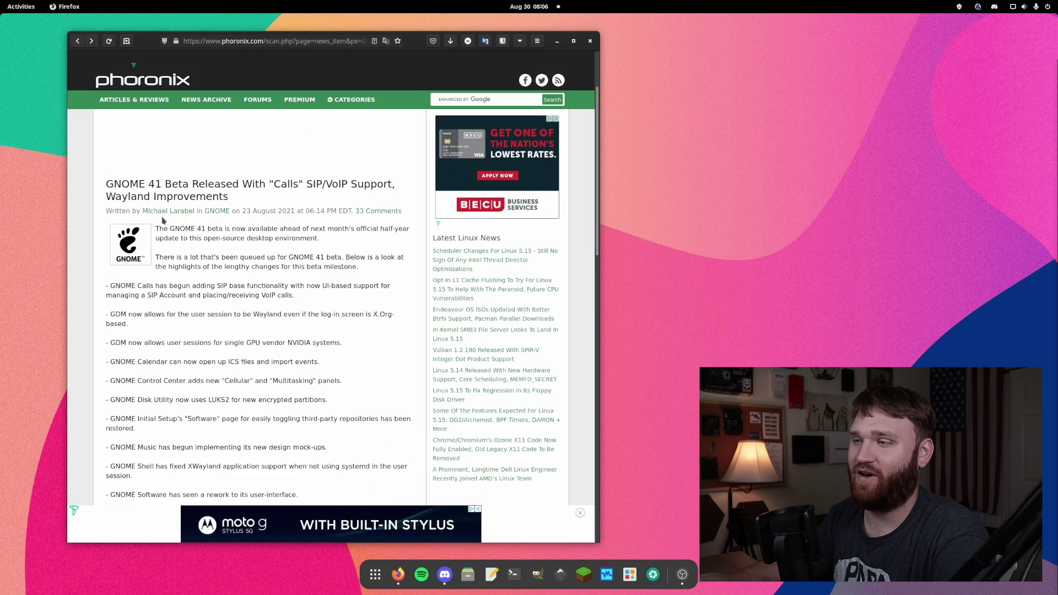
Step: Read through the Phoronix changelog, highlighting the Control Center and GDM NVIDIA user sessions lines
scroll(192, 220, "down", 2)
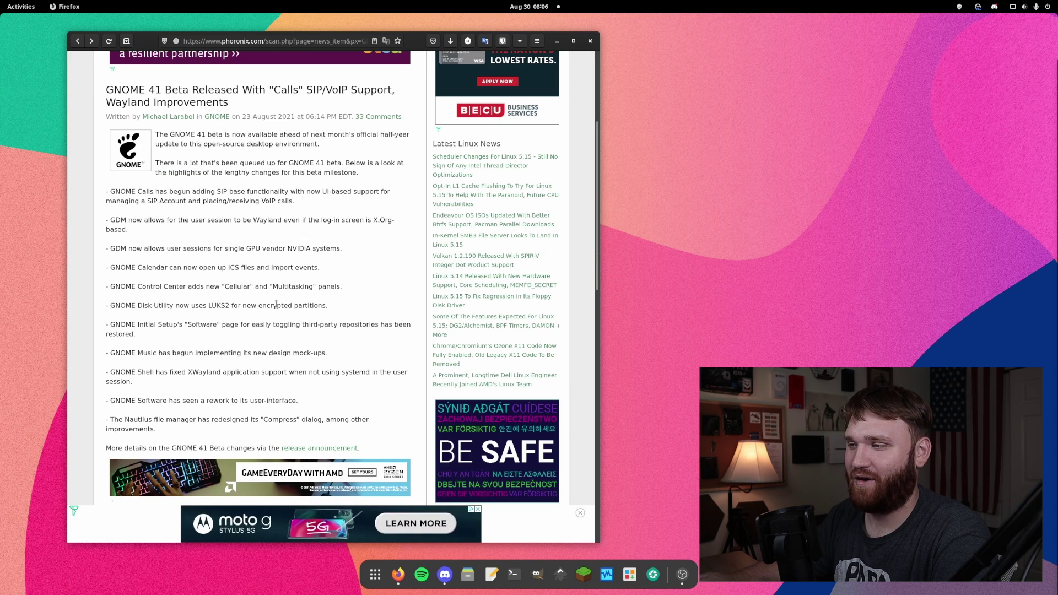
triple_click(378, 293)
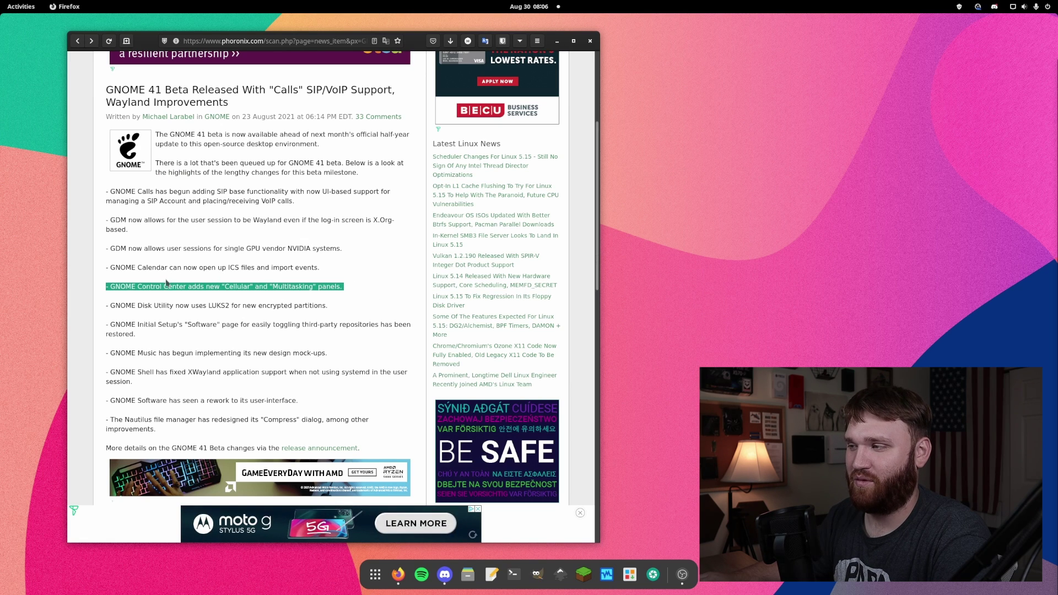
left_click_drag(165, 286, 315, 287)
left_click_drag(327, 249, 111, 244)
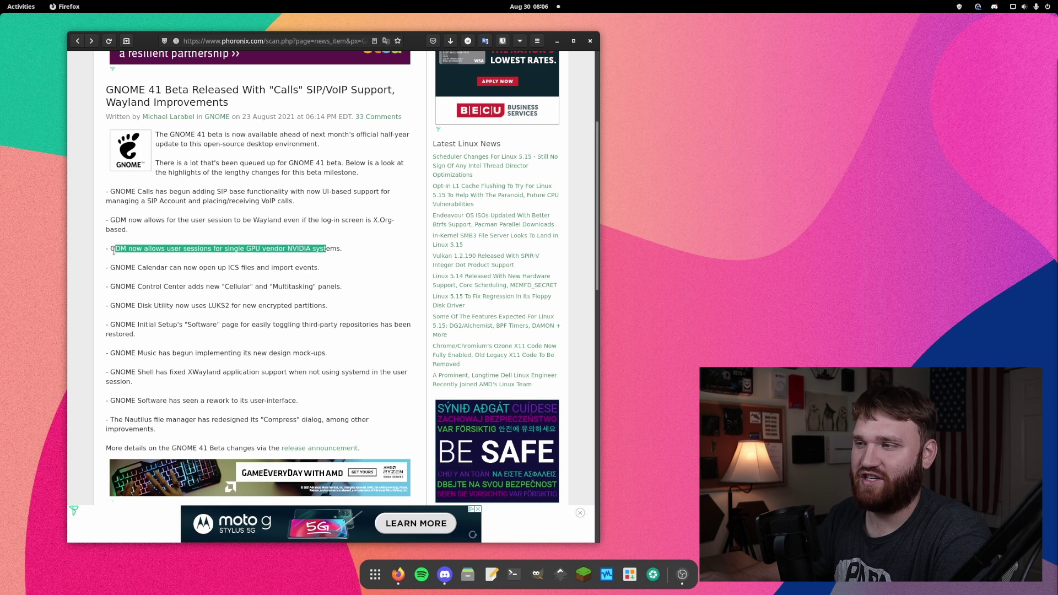
left_click(158, 428)
Step: Continue down the list, highlighting the GNOME Software rework and Nautilus Compress dialog lines
scroll(122, 363, "down", 3)
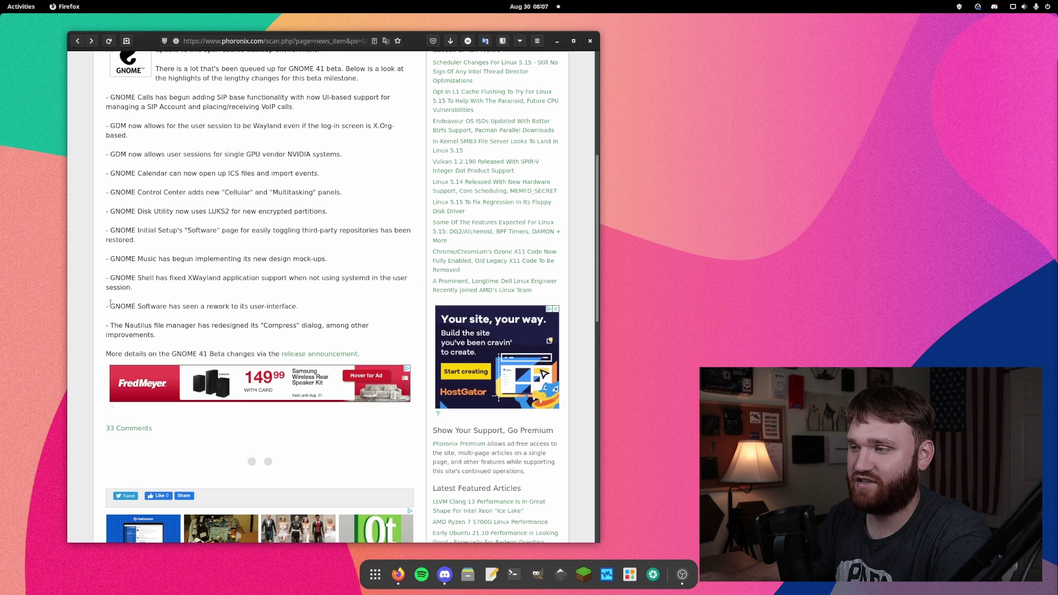
left_click_drag(110, 304, 321, 310)
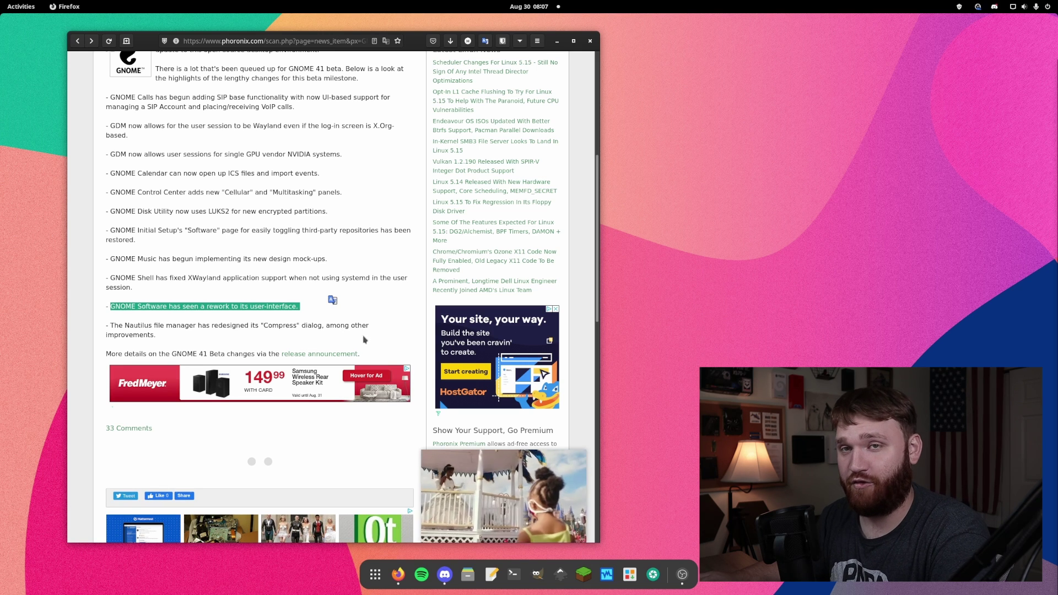
left_click(333, 300)
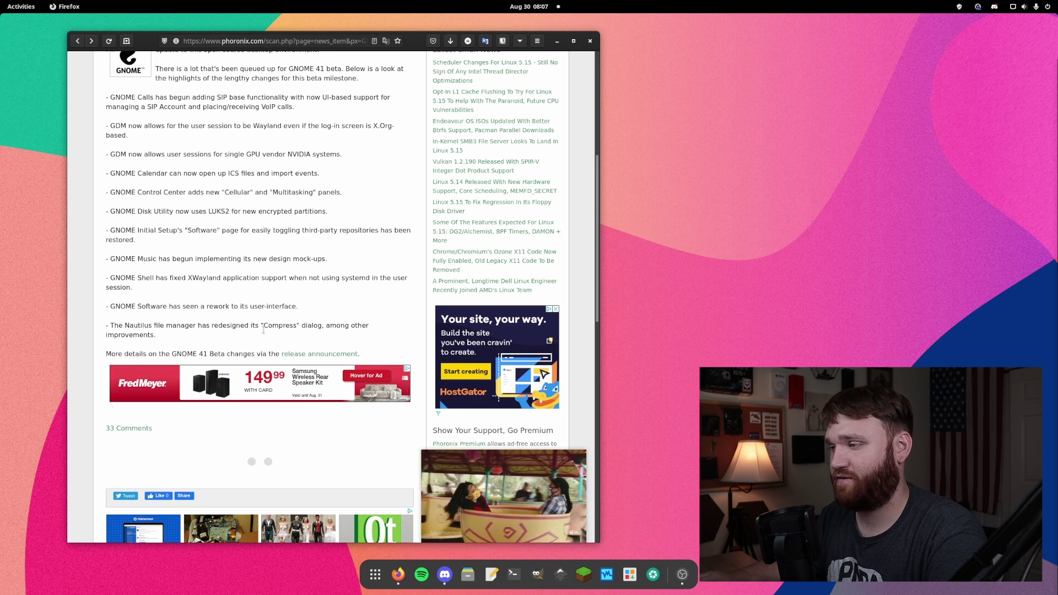
left_click_drag(333, 325, 237, 325)
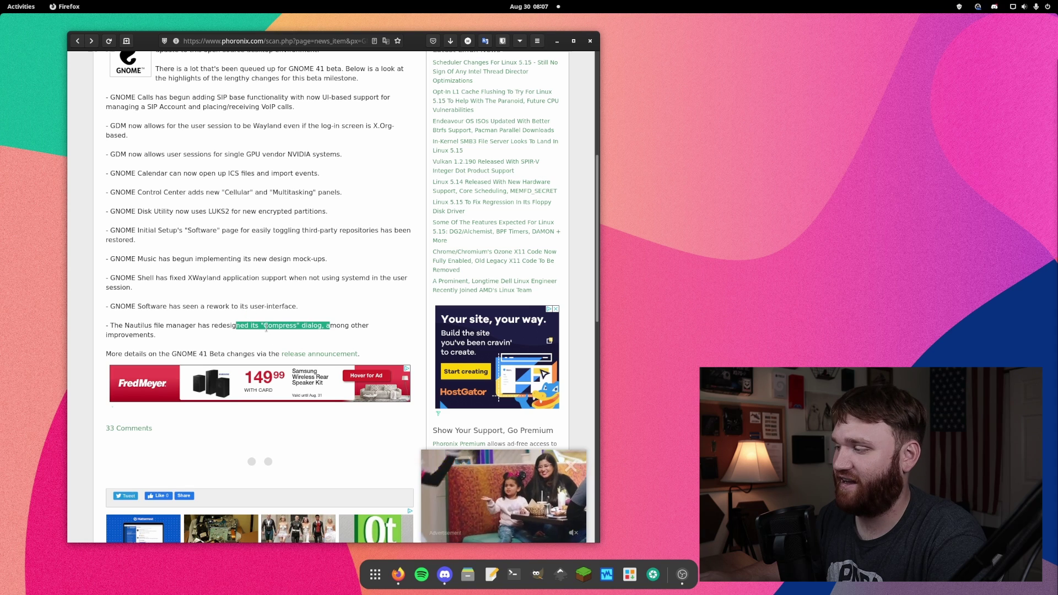
left_click(371, 229)
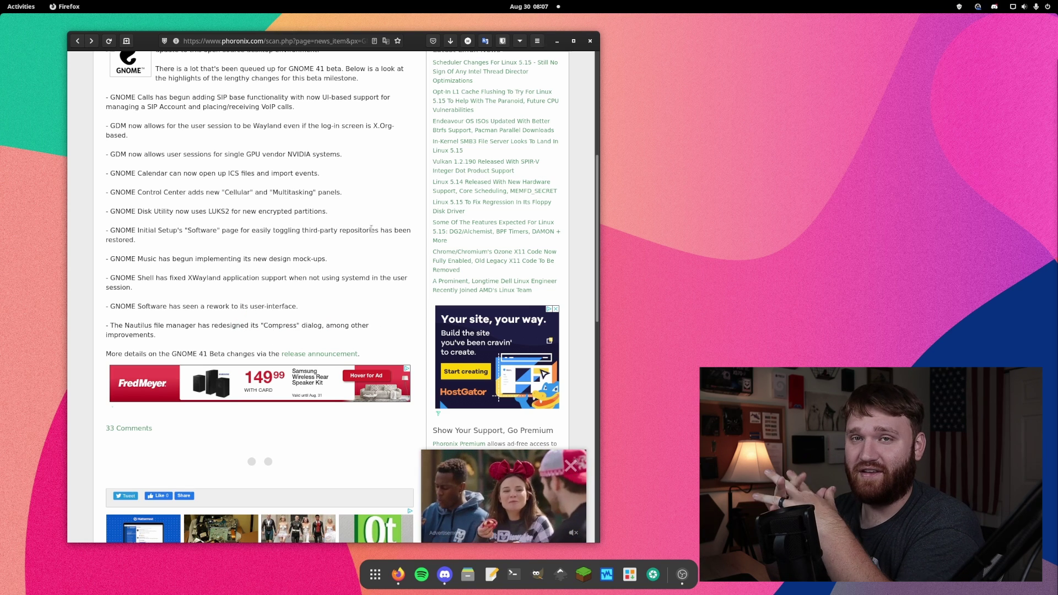